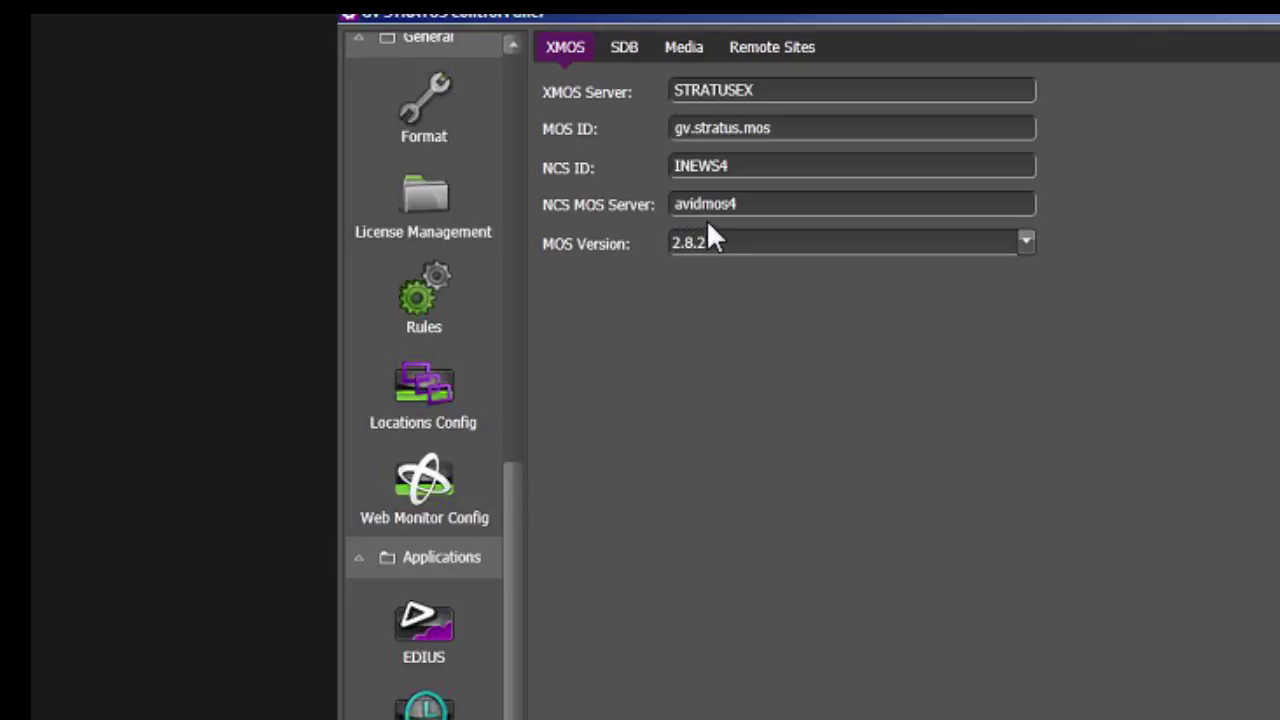
- Review the available MOS Version options in the XMOS settings
{"action": "left_click", "coordinate": [750, 247]}
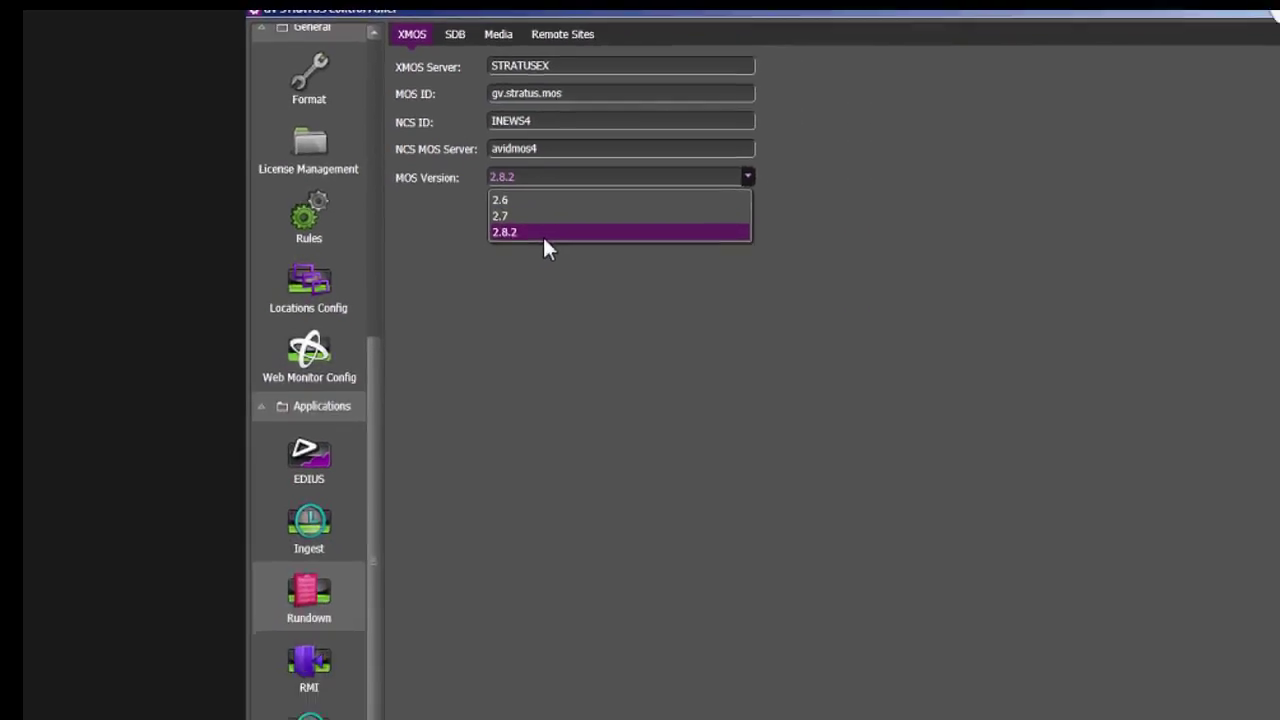
{"action": "left_click", "coordinate": [575, 339]}
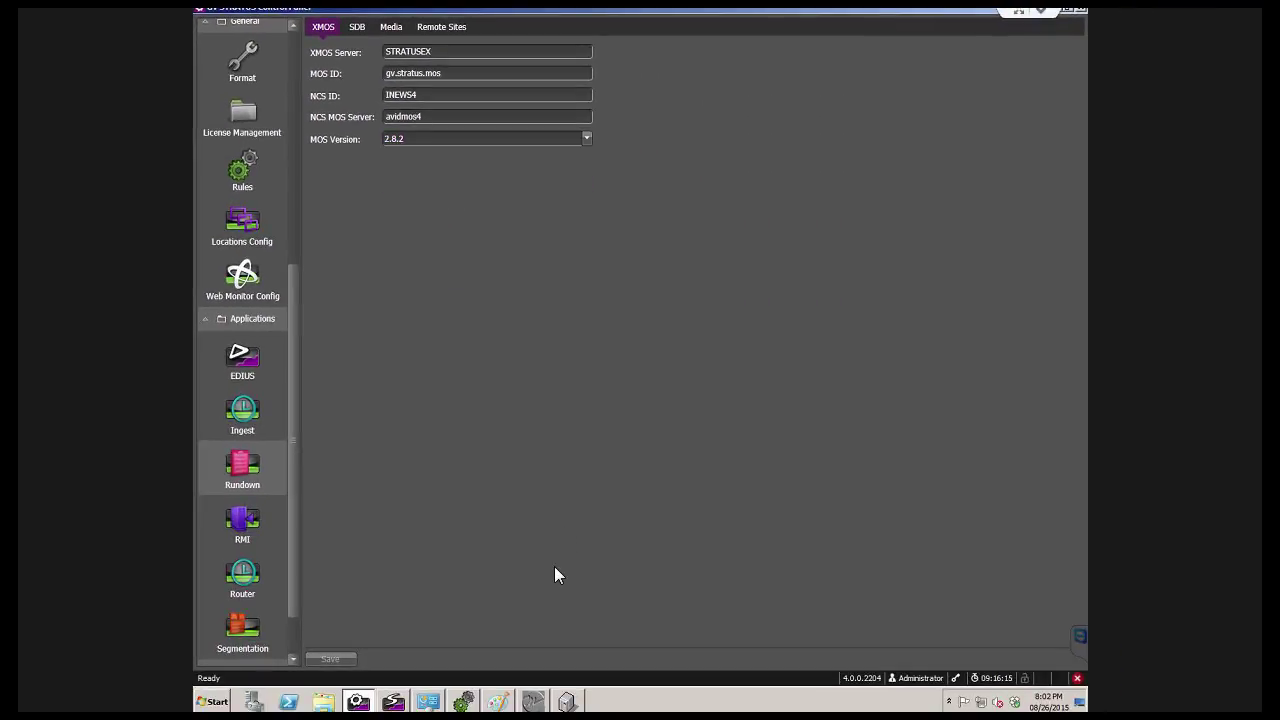
- Switch to the Avid 3P Client VM and open mosconfig.xml from the iNEWS MOS Gateway folder in Notepad, showing the newsroom system settings
{"action": "left_click", "coordinate": [535, 700]}
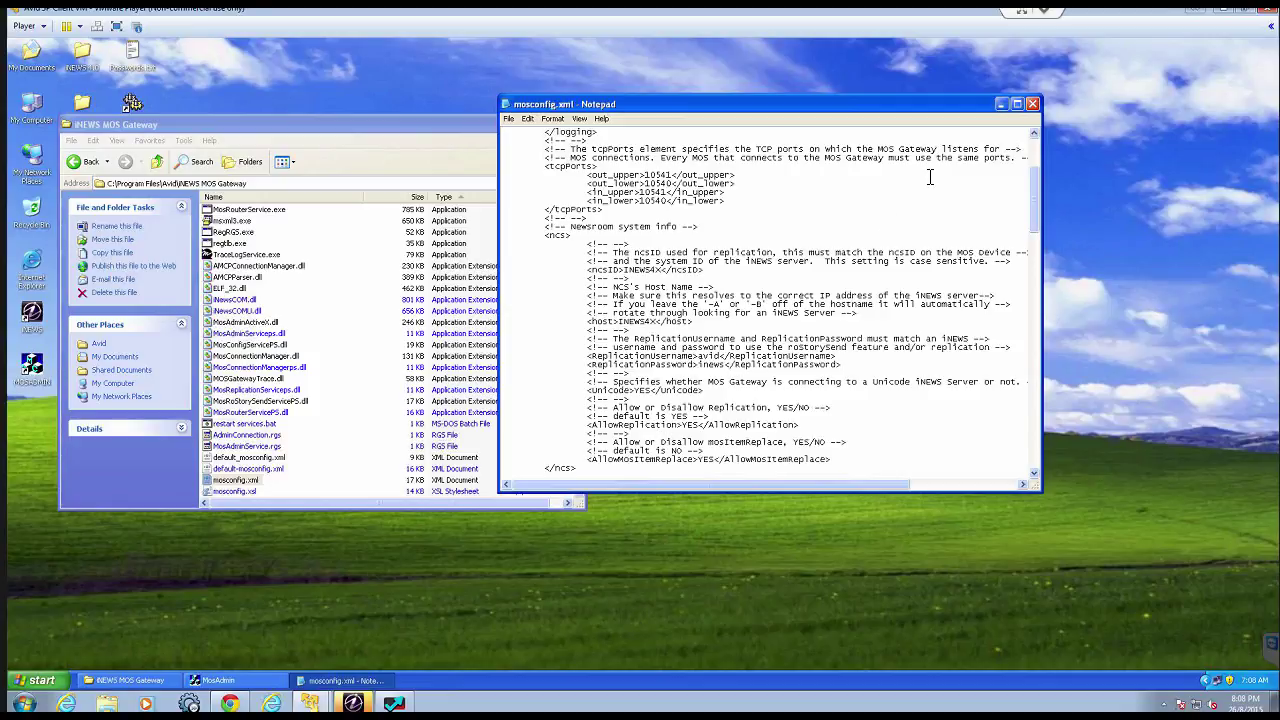
{"action": "left_click", "coordinate": [1001, 103]}
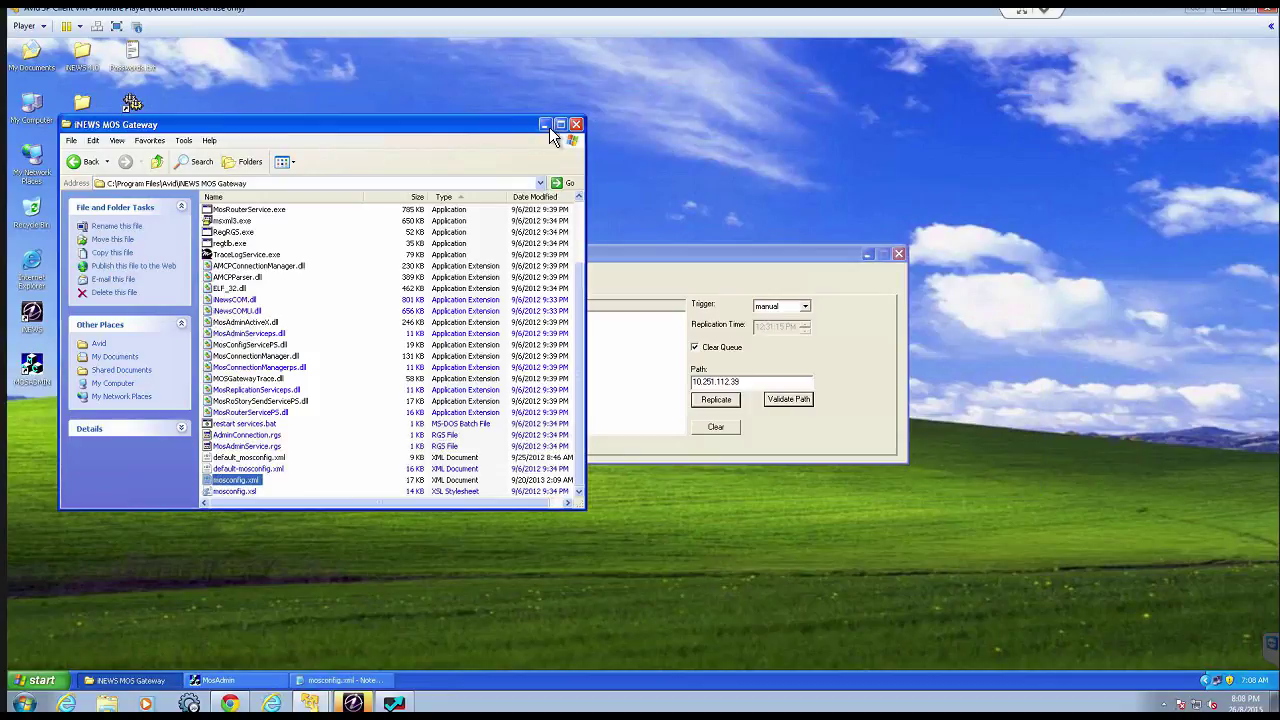
{"action": "left_click", "coordinate": [545, 125]}
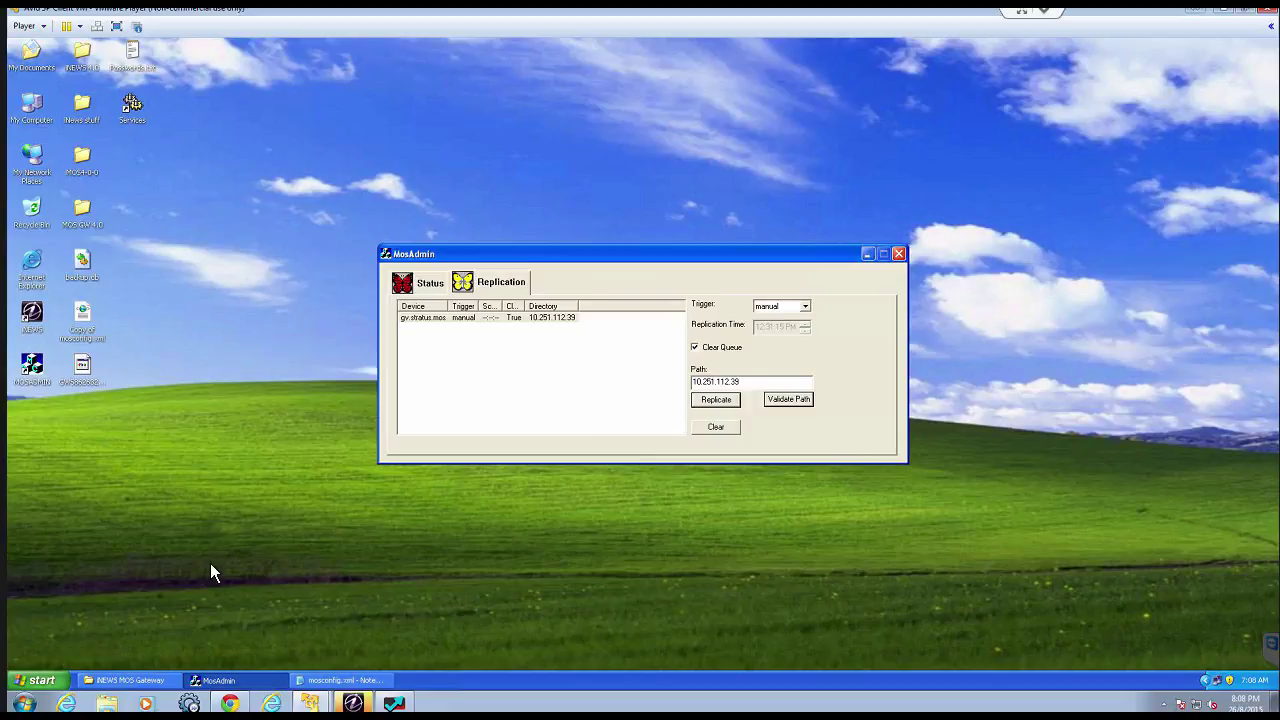
{"action": "left_click", "coordinate": [160, 680]}
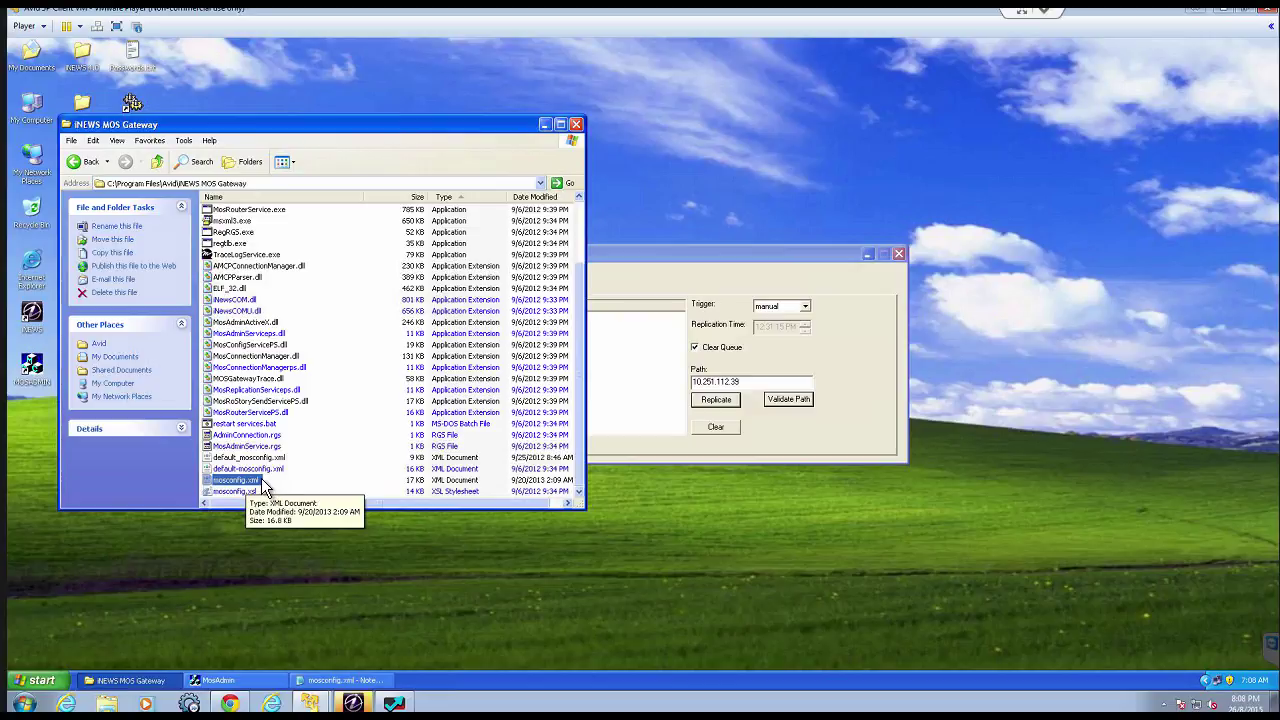
{"action": "right_click", "coordinate": [255, 480]}
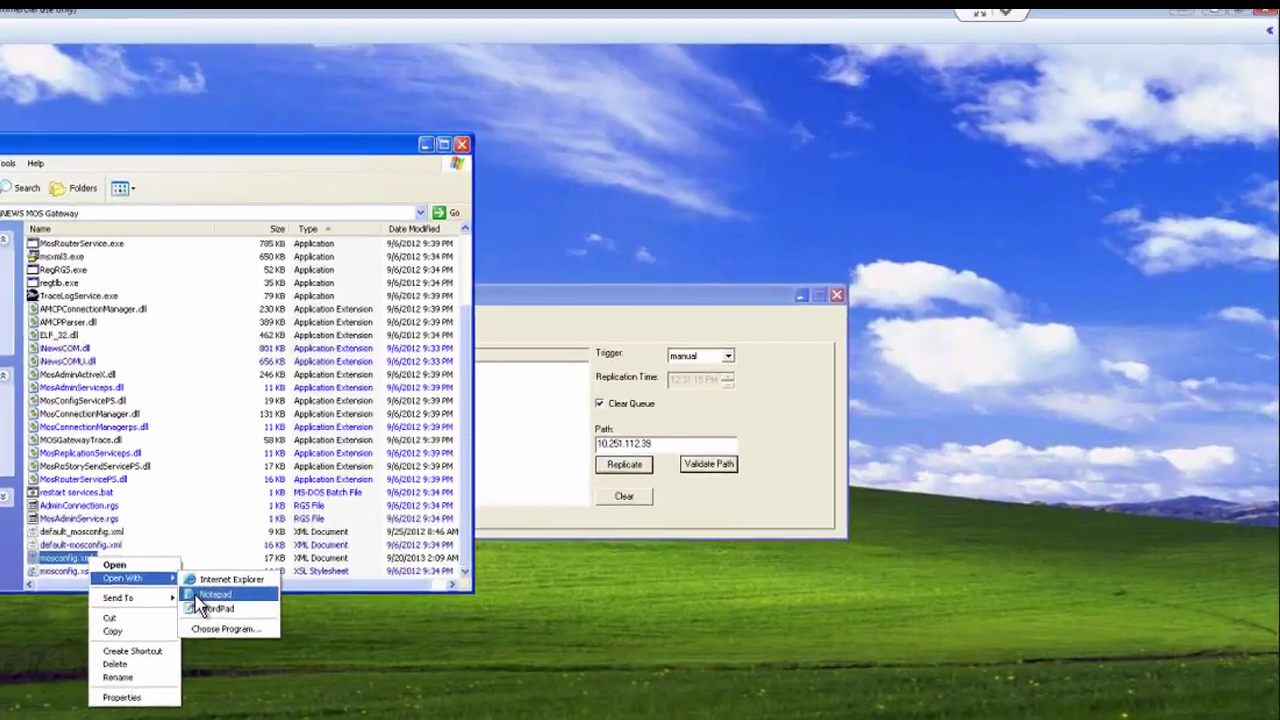
{"action": "left_click", "coordinate": [356, 511]}
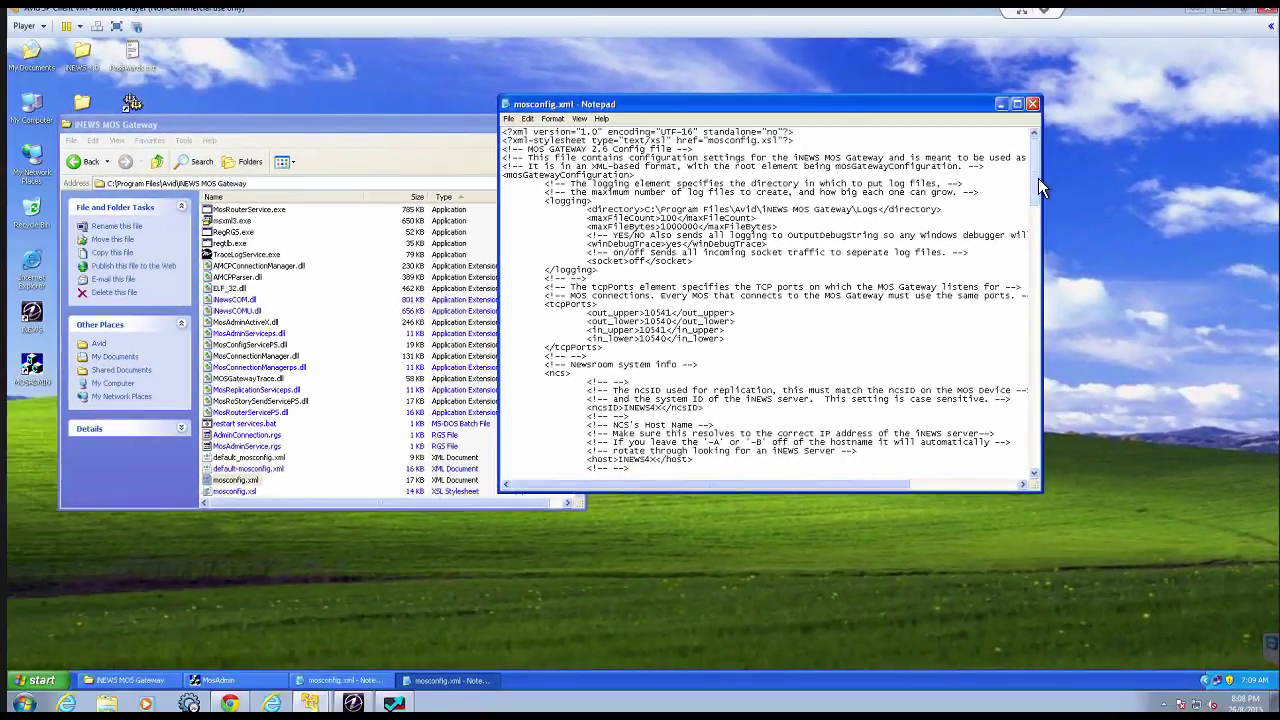
{"action": "left_click_drag", "start_coordinate": [1030, 188], "coordinate": [1036, 205]}
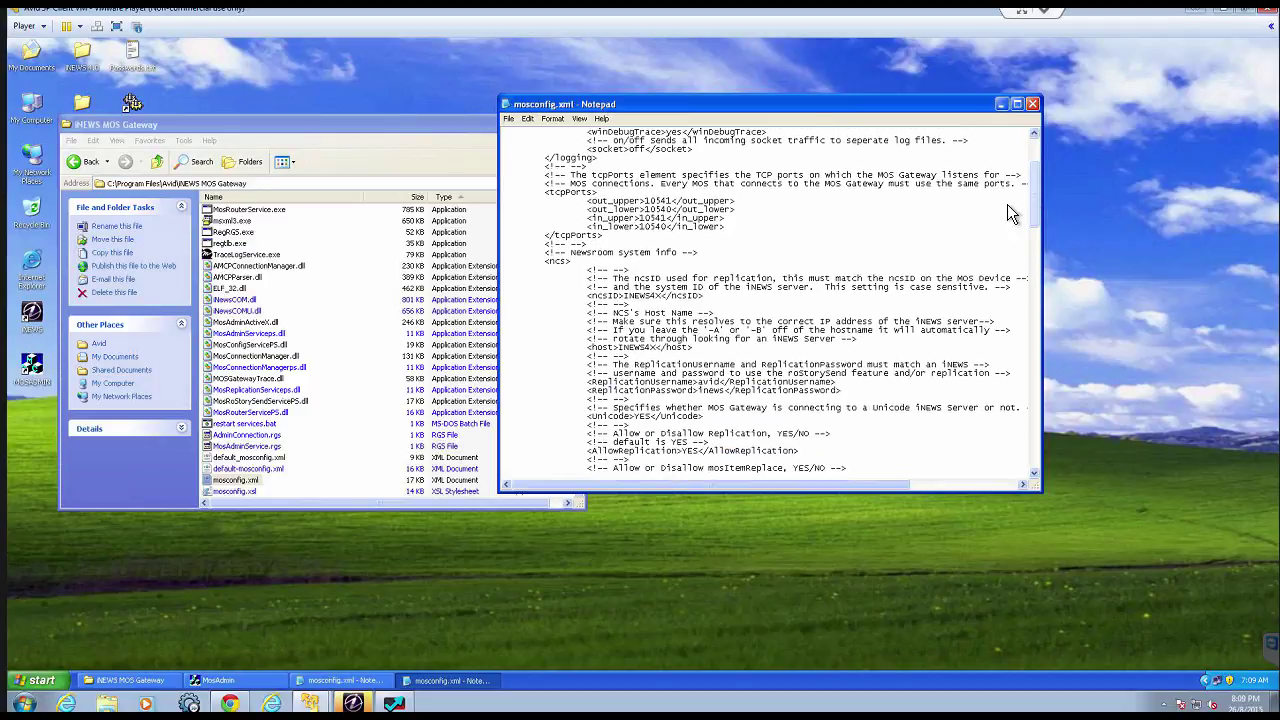
- Consult the GV STRATUS 4.0 iNEWS setup page in Chrome and compare its listed values with the NCS and MOS device sections of mosconfig.xml
{"action": "left_click", "coordinate": [232, 704]}
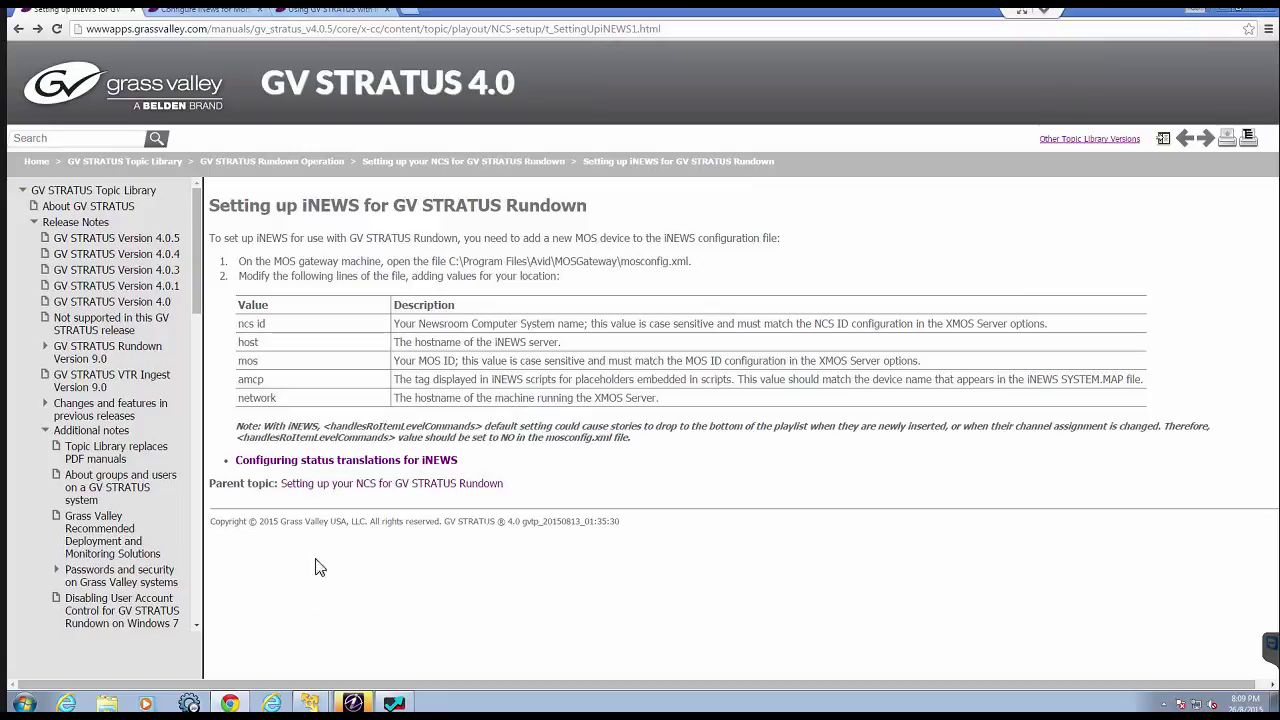
{"action": "mouse_move", "coordinate": [310, 703]}
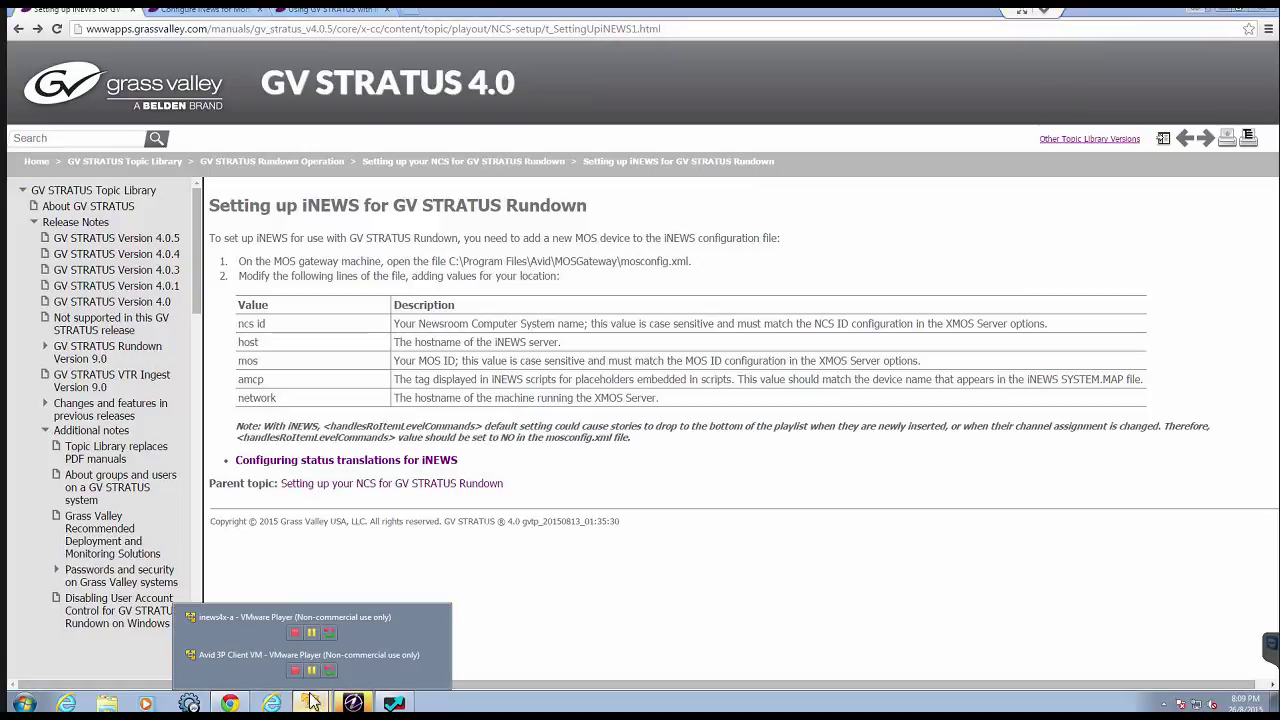
{"action": "left_click", "coordinate": [265, 664]}
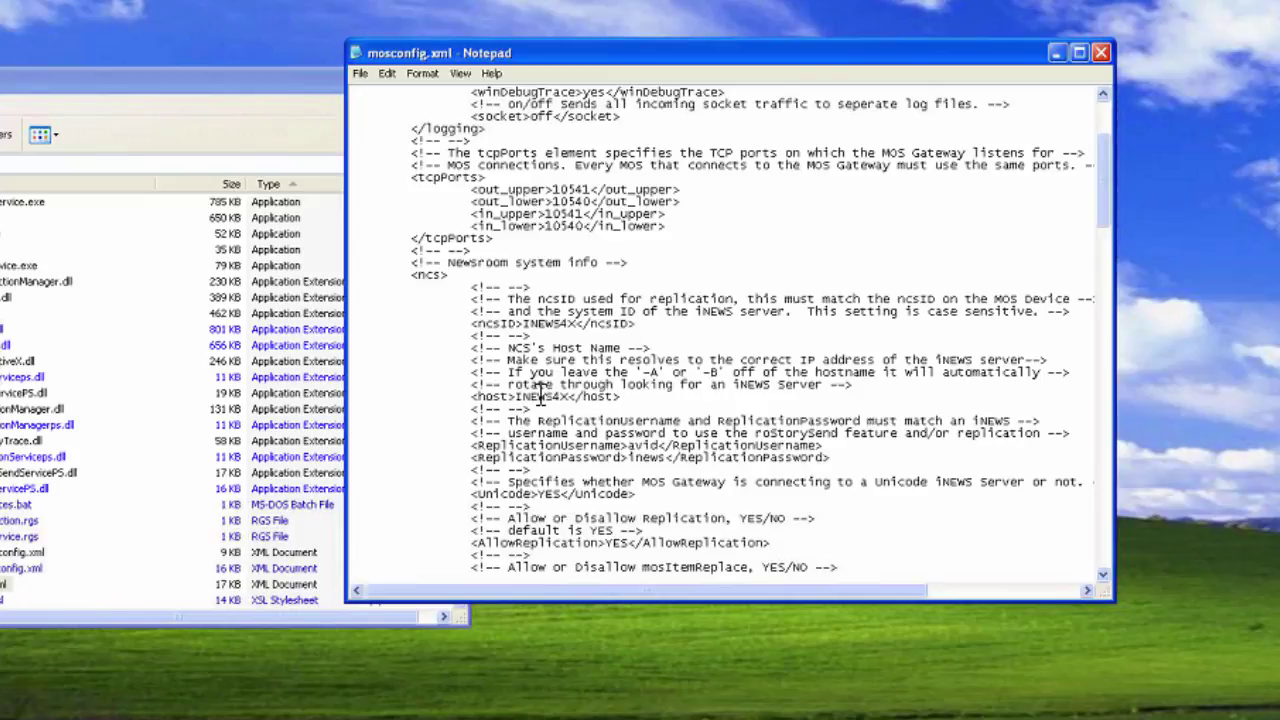
{"action": "scroll", "coordinate": [540, 395], "scroll_direction": "down", "scroll_amount": 13}
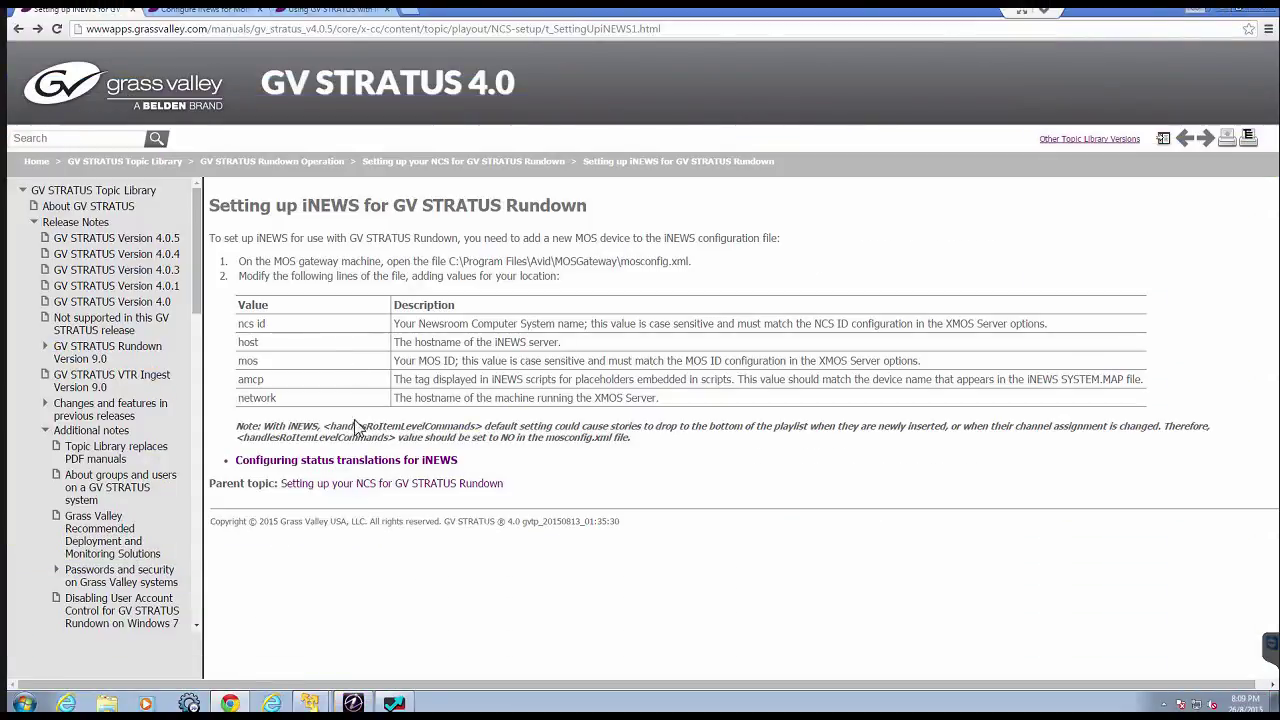
- Return to the Avid 3P Client VM and close both mosconfig.xml and the open MosAdmin window
{"action": "mouse_move", "coordinate": [313, 703]}
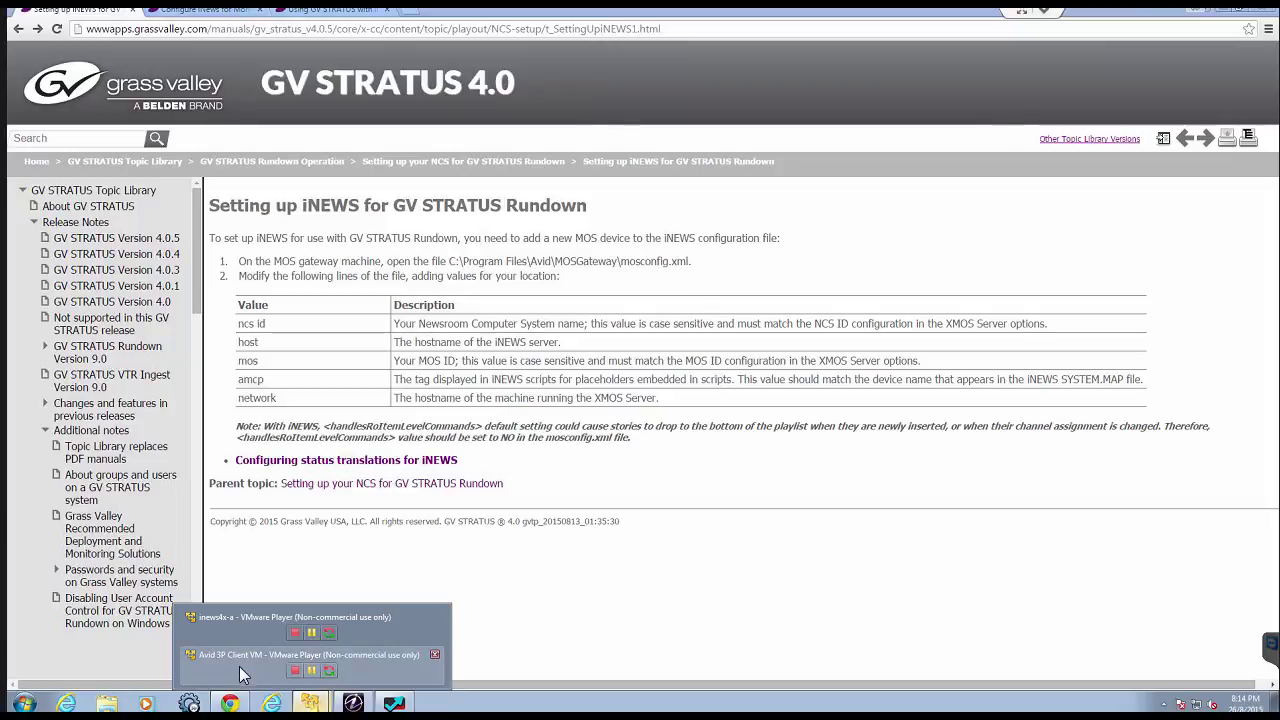
{"action": "left_click", "coordinate": [235, 669]}
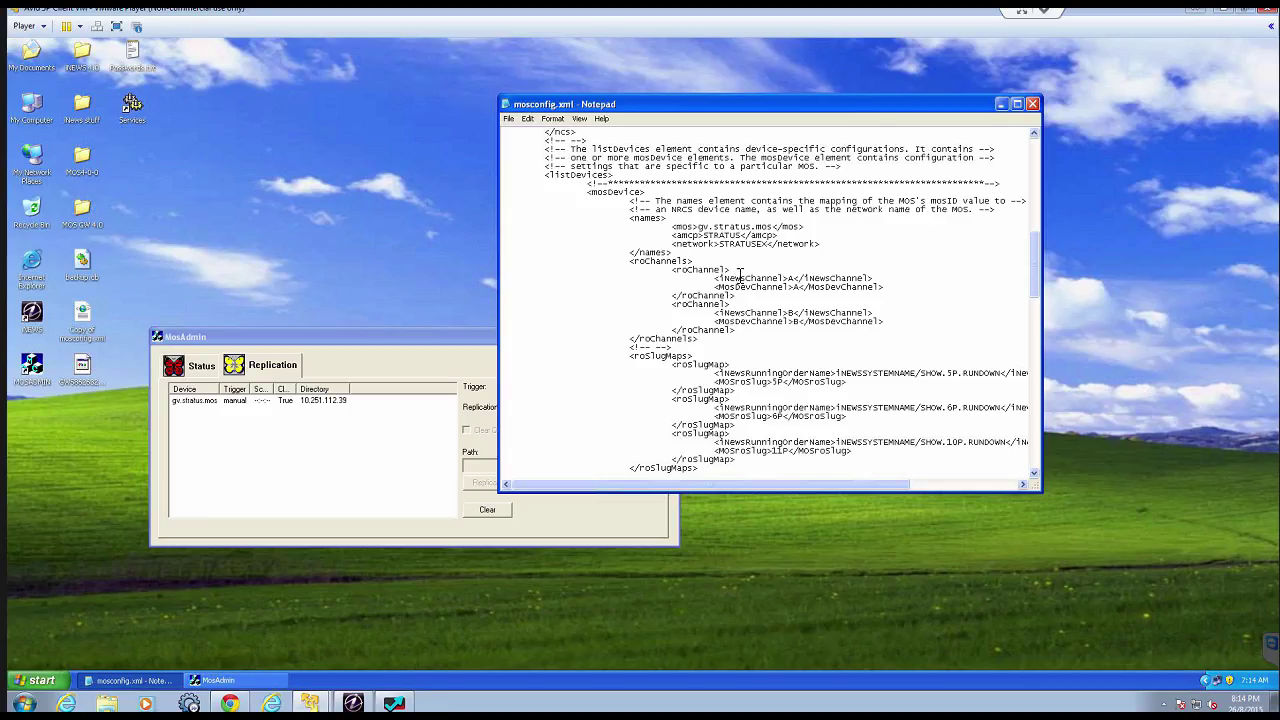
{"action": "left_click", "coordinate": [1034, 105]}
{"action": "left_click", "coordinate": [670, 336]}
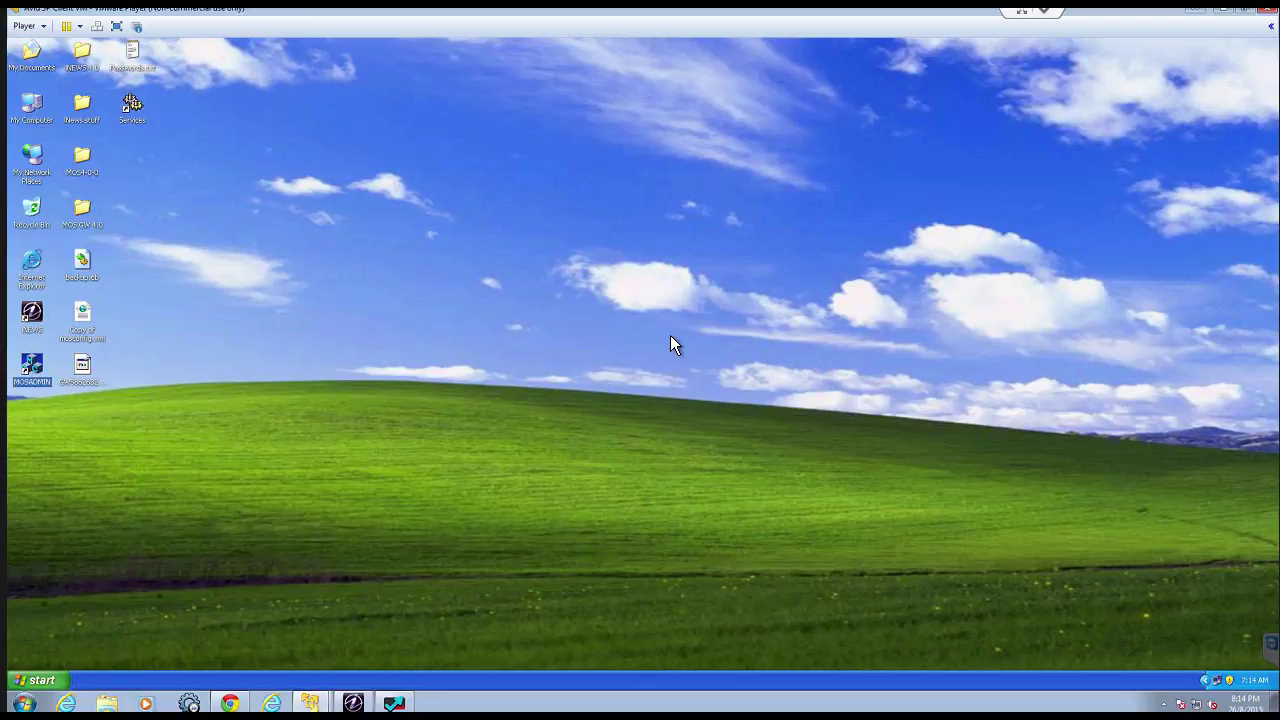
- Start MosAdmin again and unlock its Replication page by entering the replication password
{"action": "double_click", "coordinate": [37, 369]}
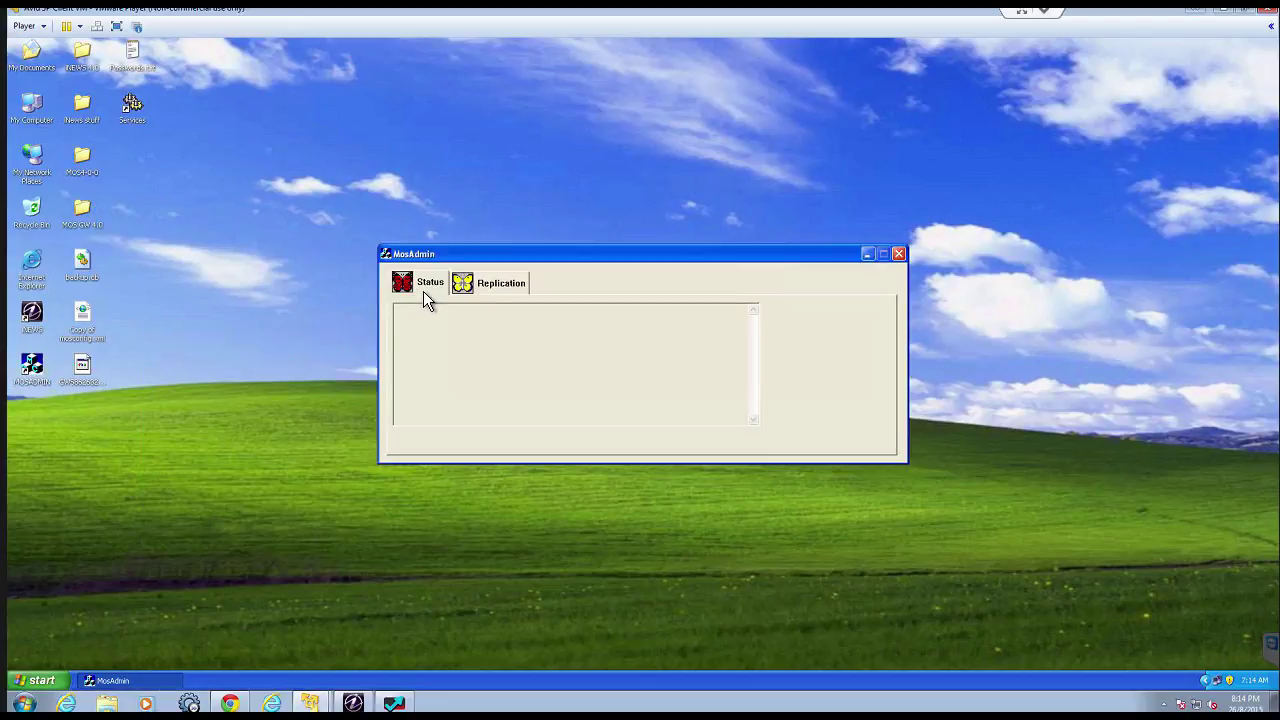
{"action": "left_click", "coordinate": [497, 283]}
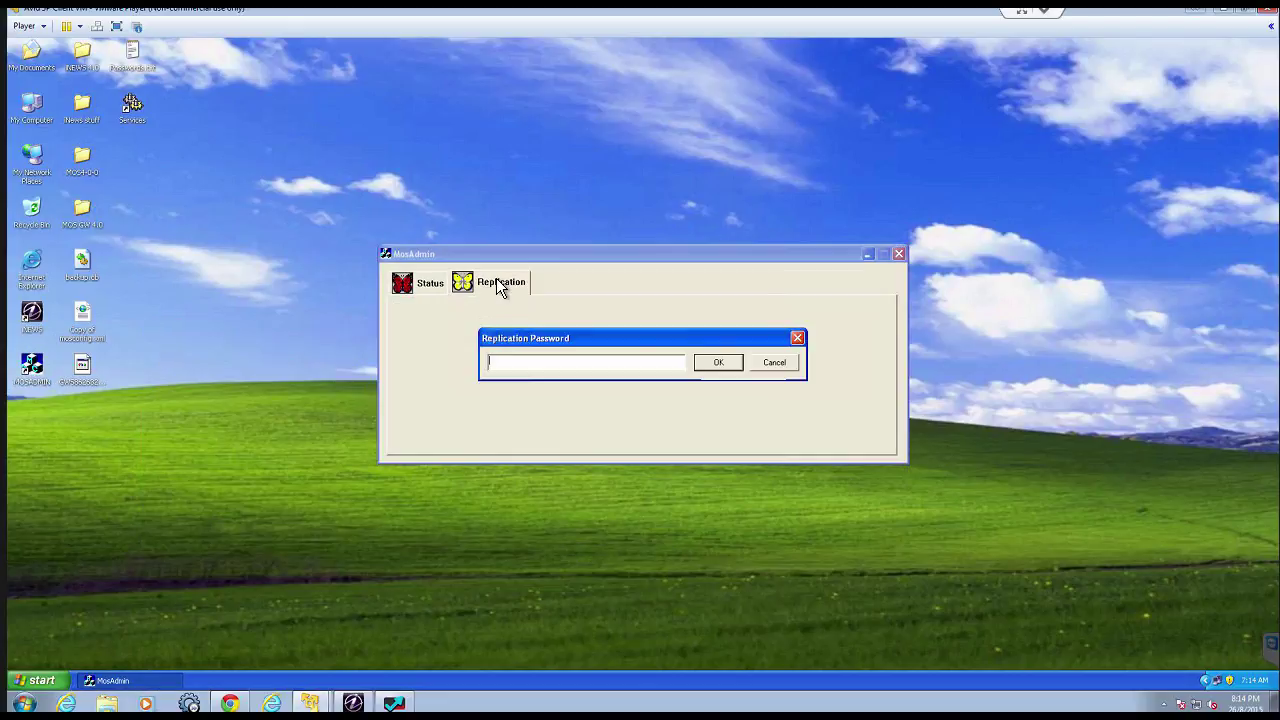
{"action": "type", "text": "****"}
{"action": "key", "text": "Return"}
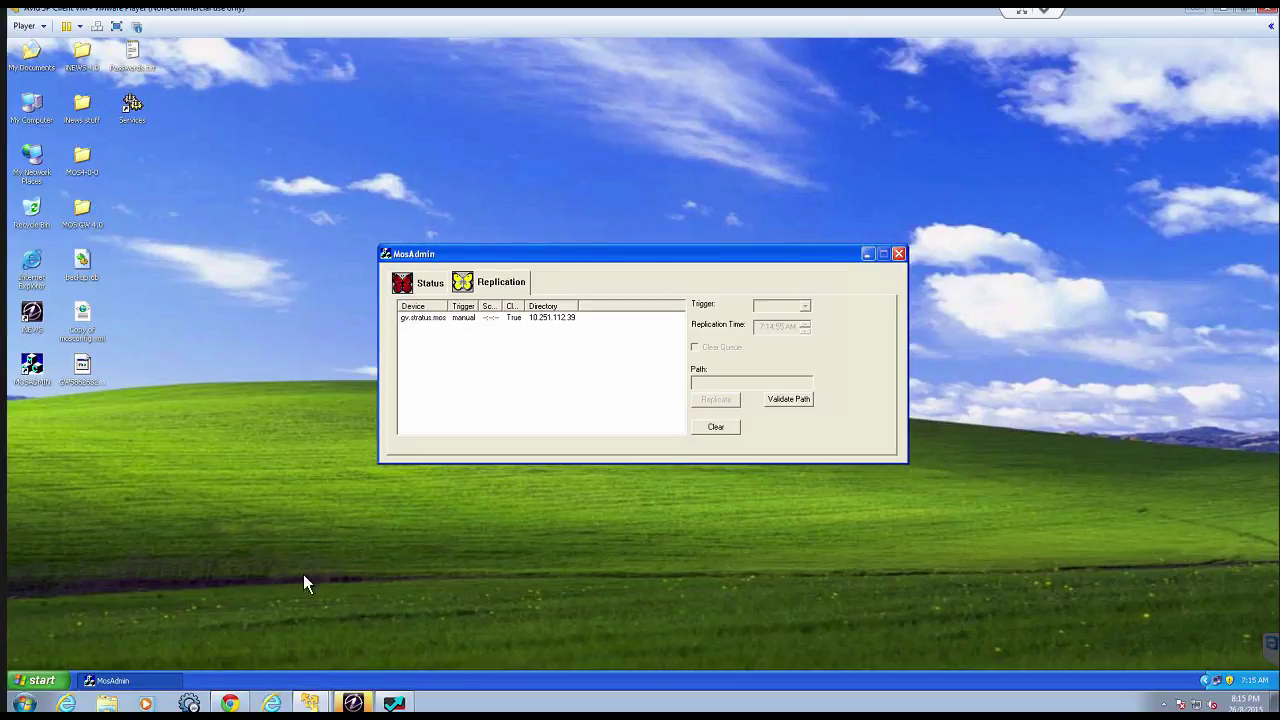
- Switch to iNEWS and examine the gv.stratus.mos device line in the SYSTEM MOS-MAP story
{"action": "left_click", "coordinate": [352, 703]}
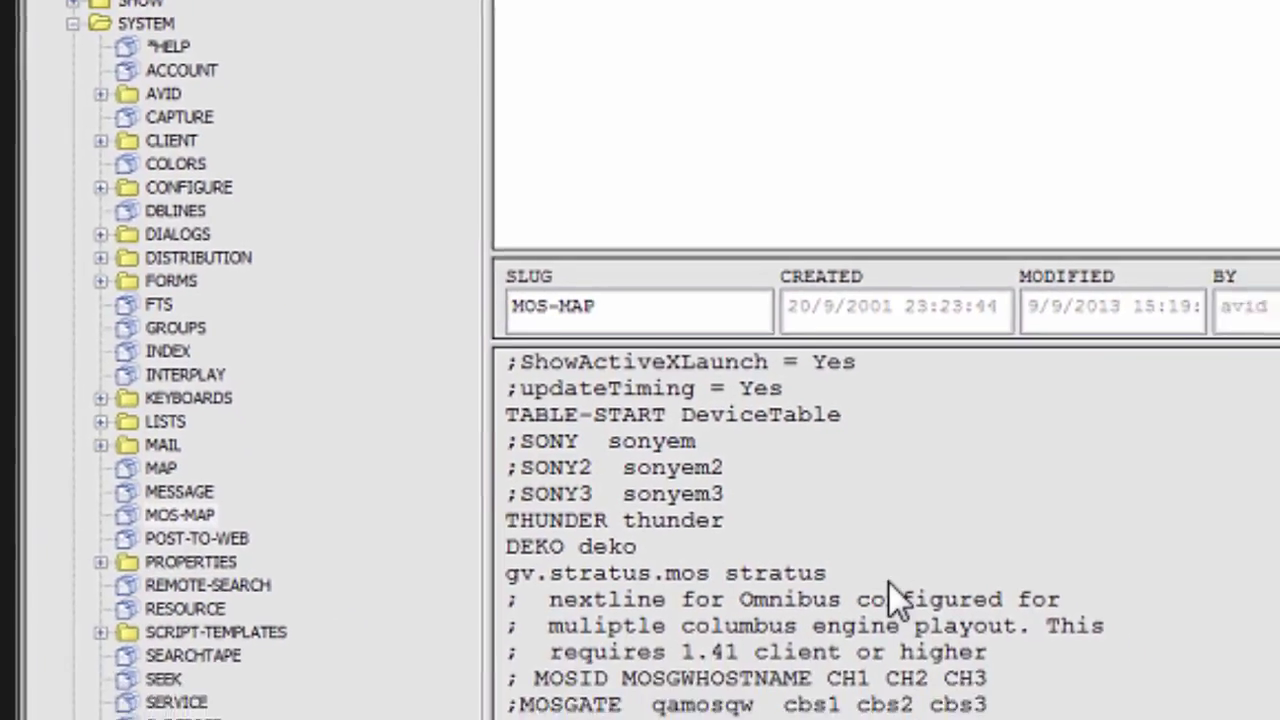
{"action": "left_click_drag", "start_coordinate": [842, 546], "coordinate": [606, 541]}
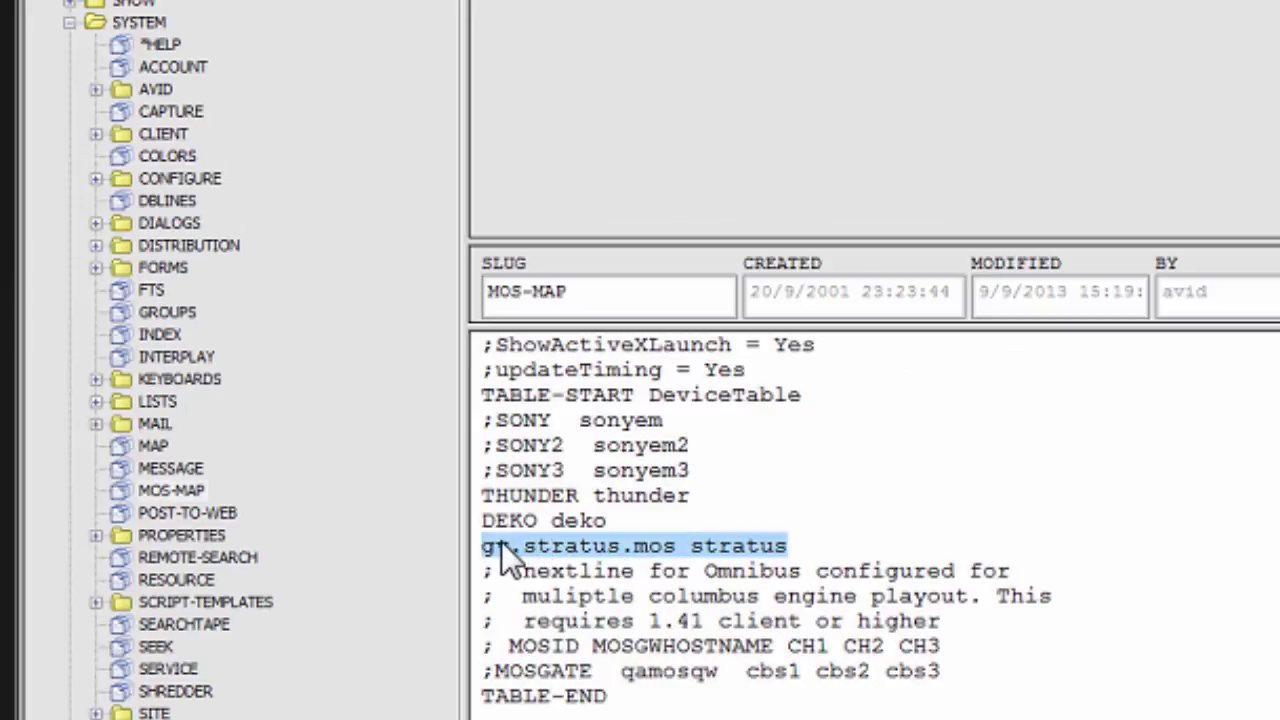
{"action": "left_click", "coordinate": [611, 594]}
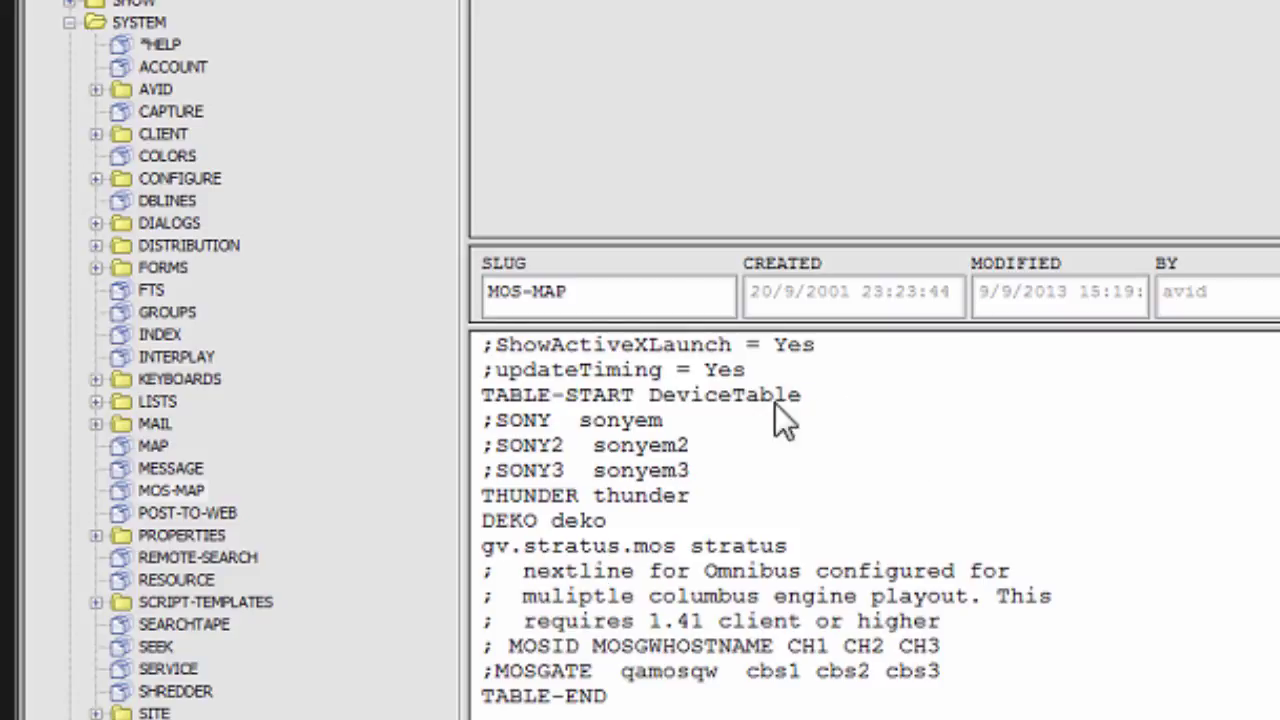
- Open the SYSTEM MAP story and examine the MOS gateway example and the Training show's mossvr entry with its AVIDMOS4 server name
{"action": "left_click", "coordinate": [152, 442]}
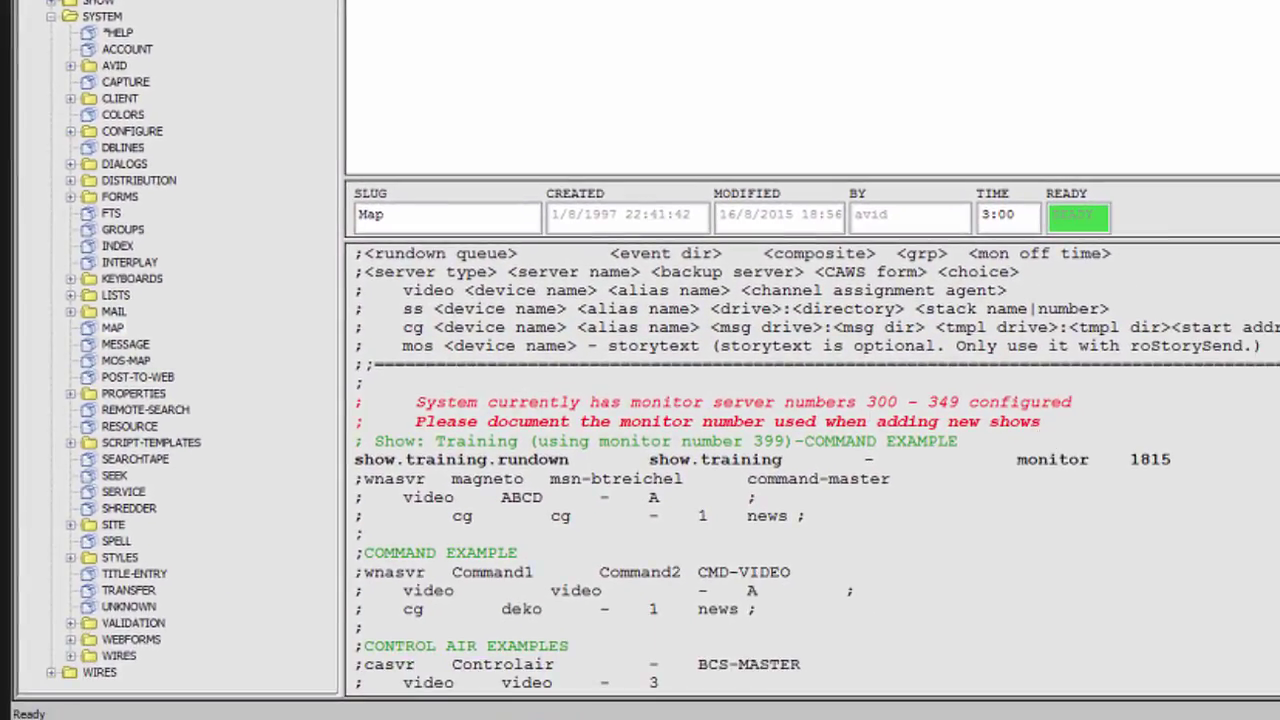
{"action": "scroll", "coordinate": [812, 466], "scroll_direction": "down", "scroll_amount": 2}
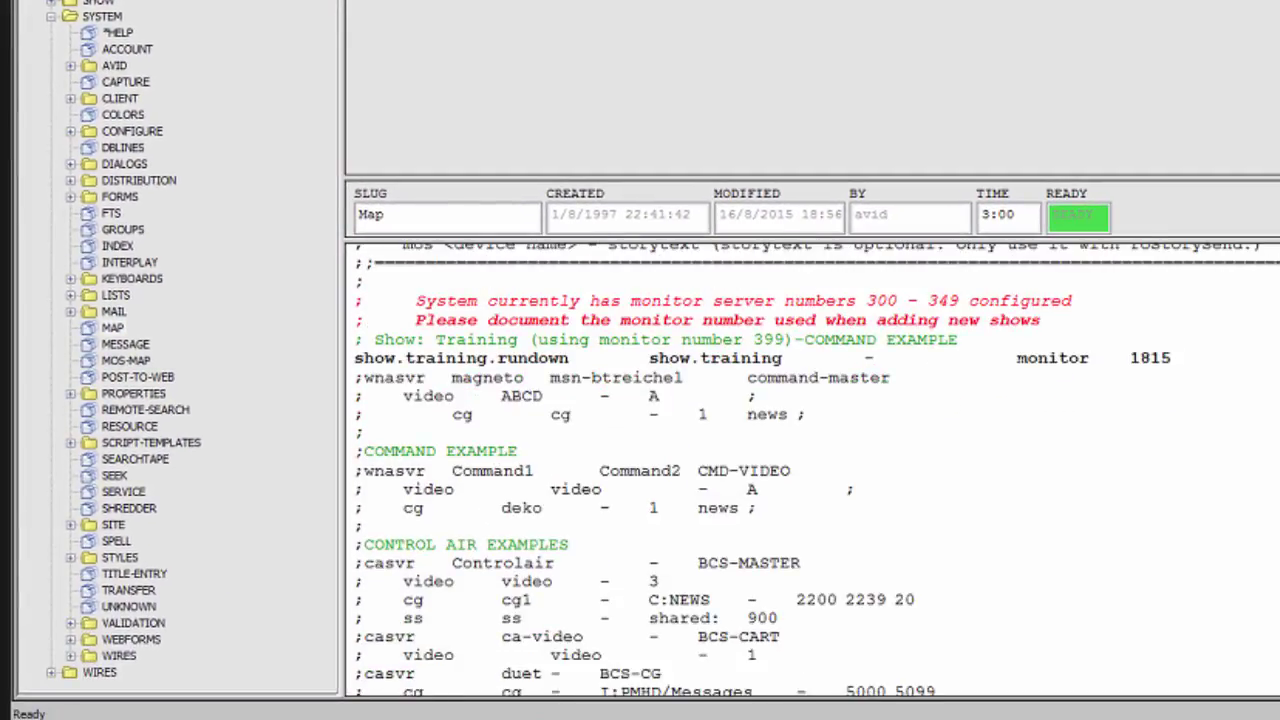
{"action": "scroll", "coordinate": [812, 466], "scroll_direction": "down", "scroll_amount": 1}
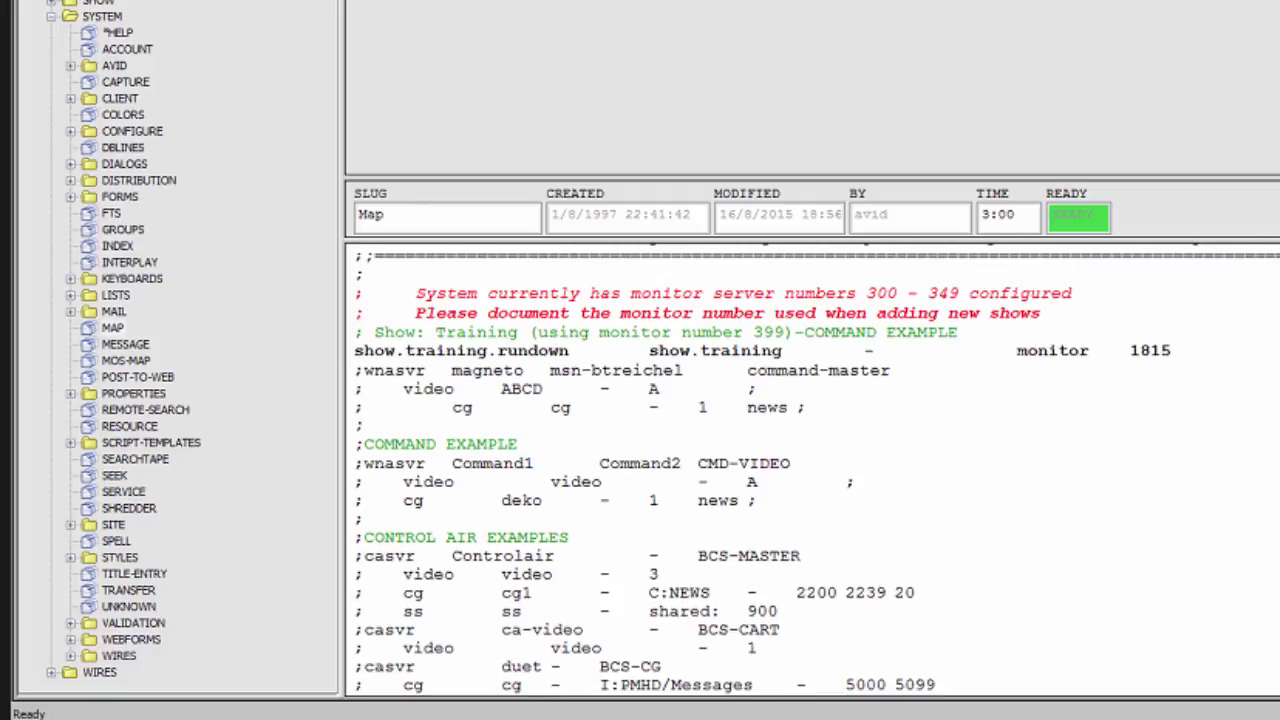
{"action": "scroll", "coordinate": [817, 472], "scroll_direction": "down", "scroll_amount": 4}
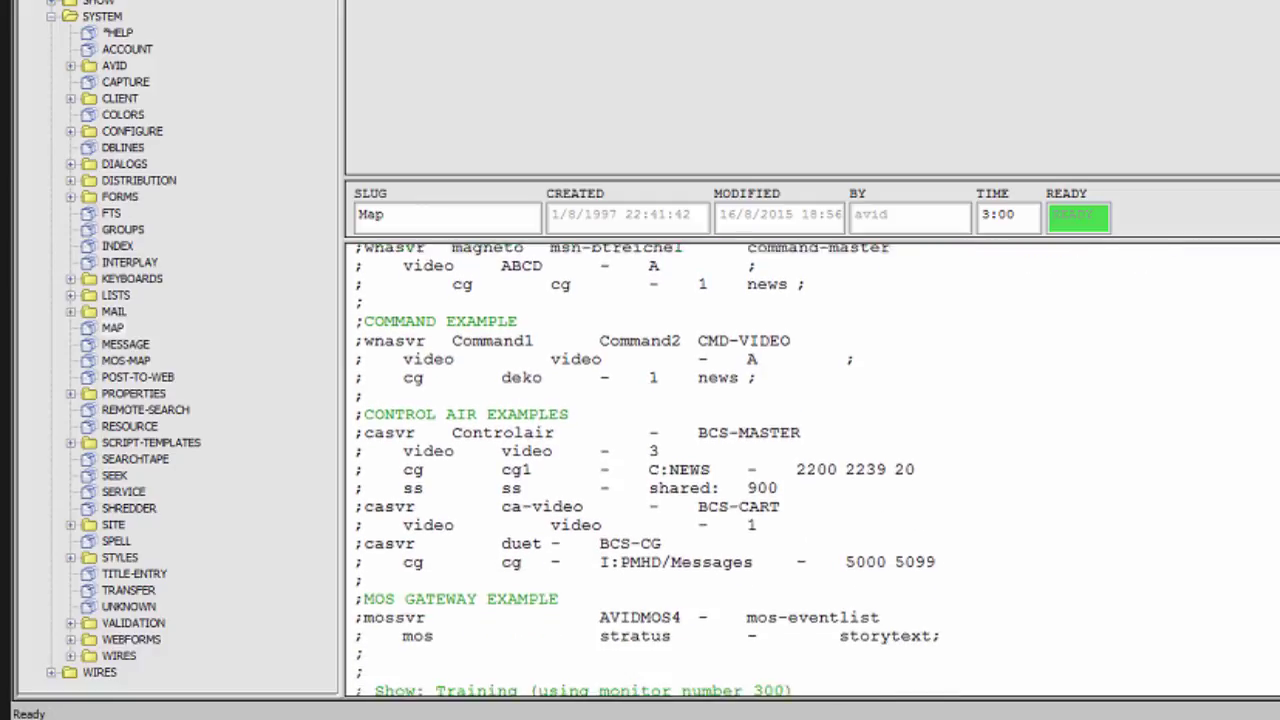
{"action": "scroll", "coordinate": [757, 506], "scroll_direction": "down", "scroll_amount": 1}
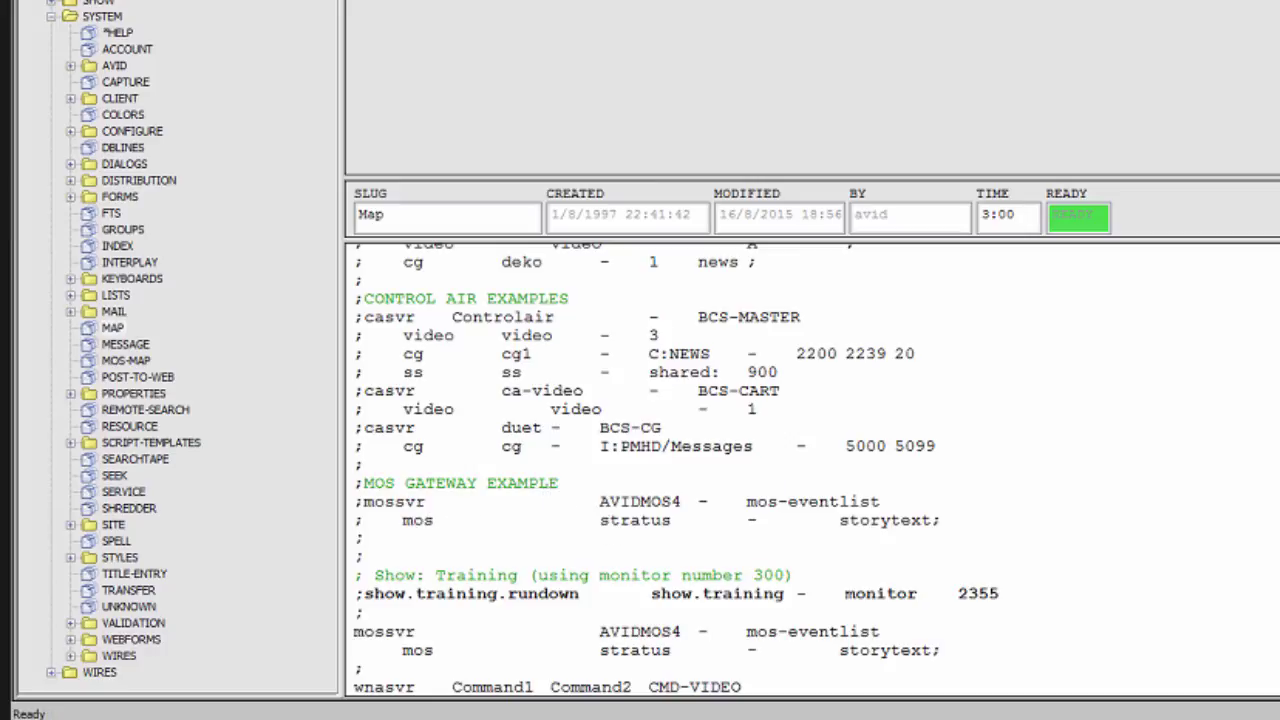
{"action": "scroll", "coordinate": [676, 467], "scroll_direction": "down", "scroll_amount": 1}
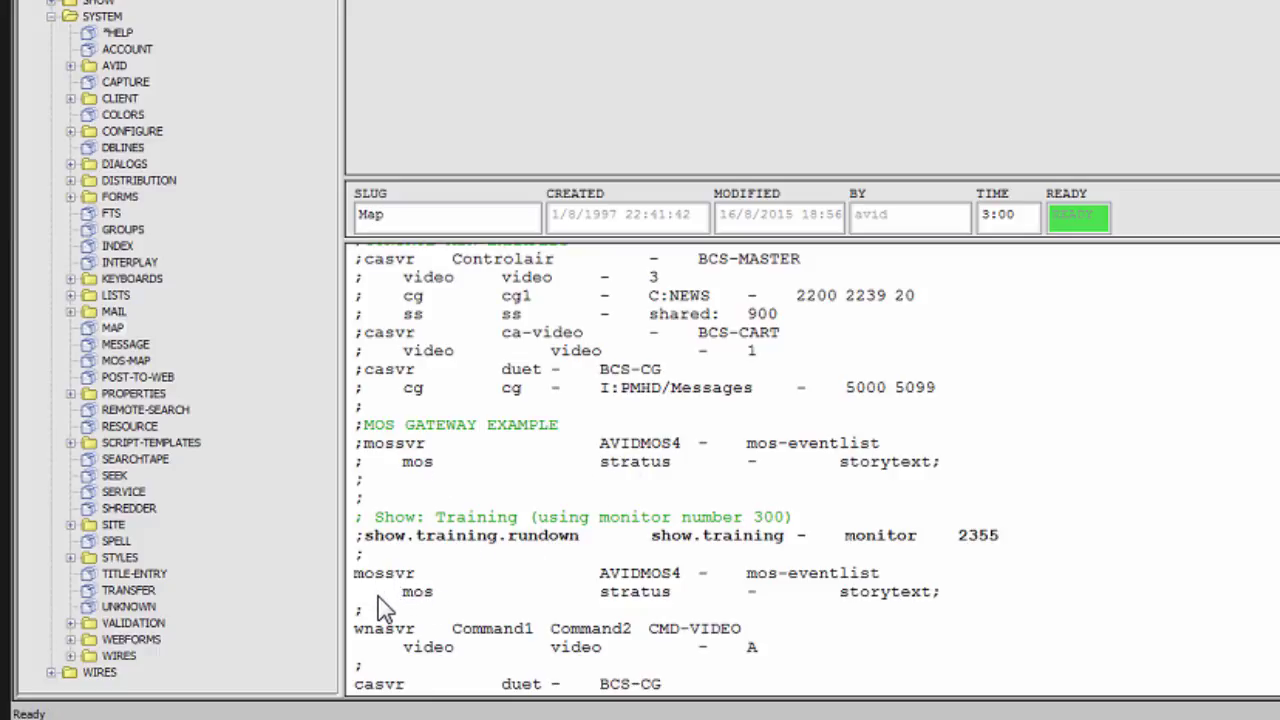
{"action": "left_click_drag", "start_coordinate": [601, 574], "coordinate": [679, 574]}
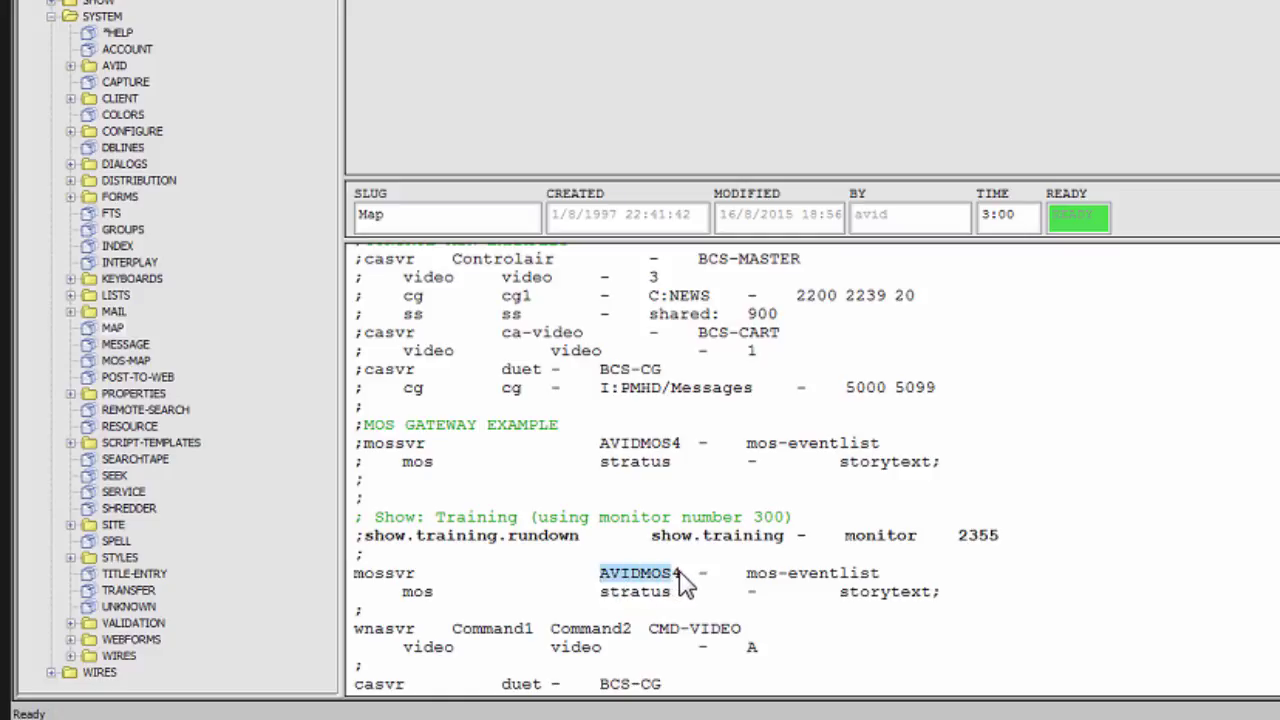
{"action": "left_click", "coordinate": [680, 580]}
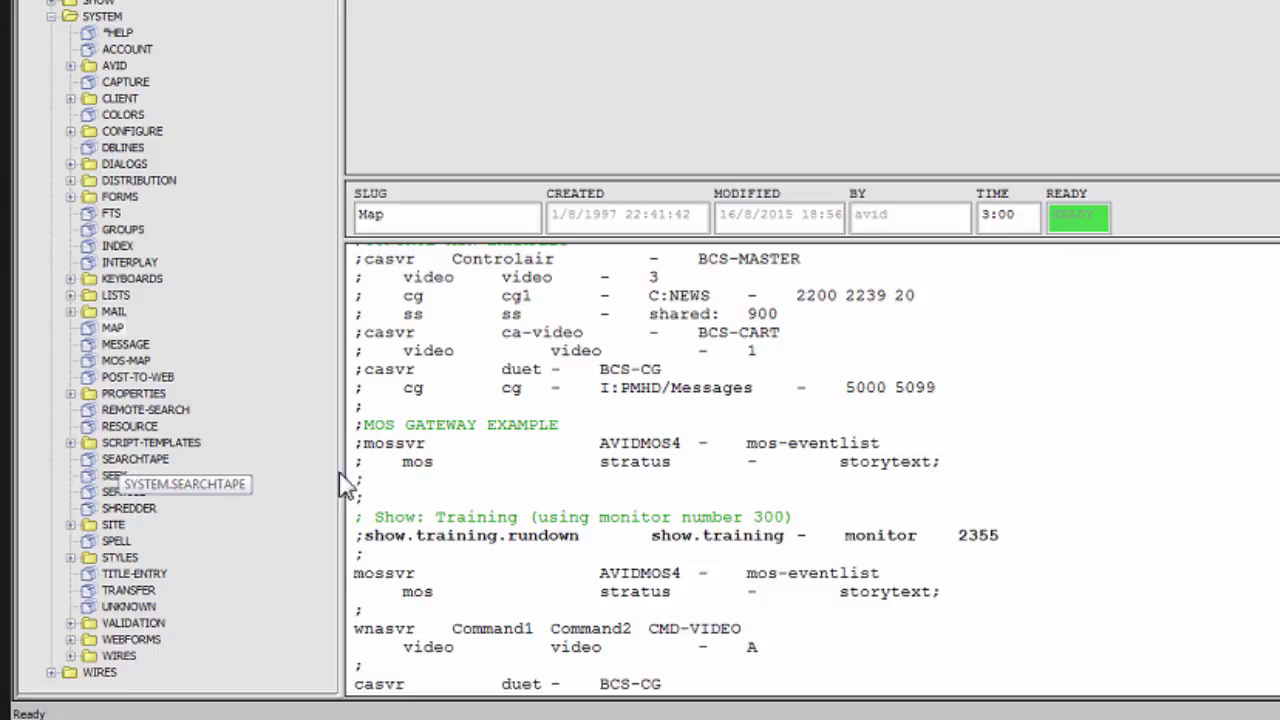
{"action": "left_click", "coordinate": [343, 576]}
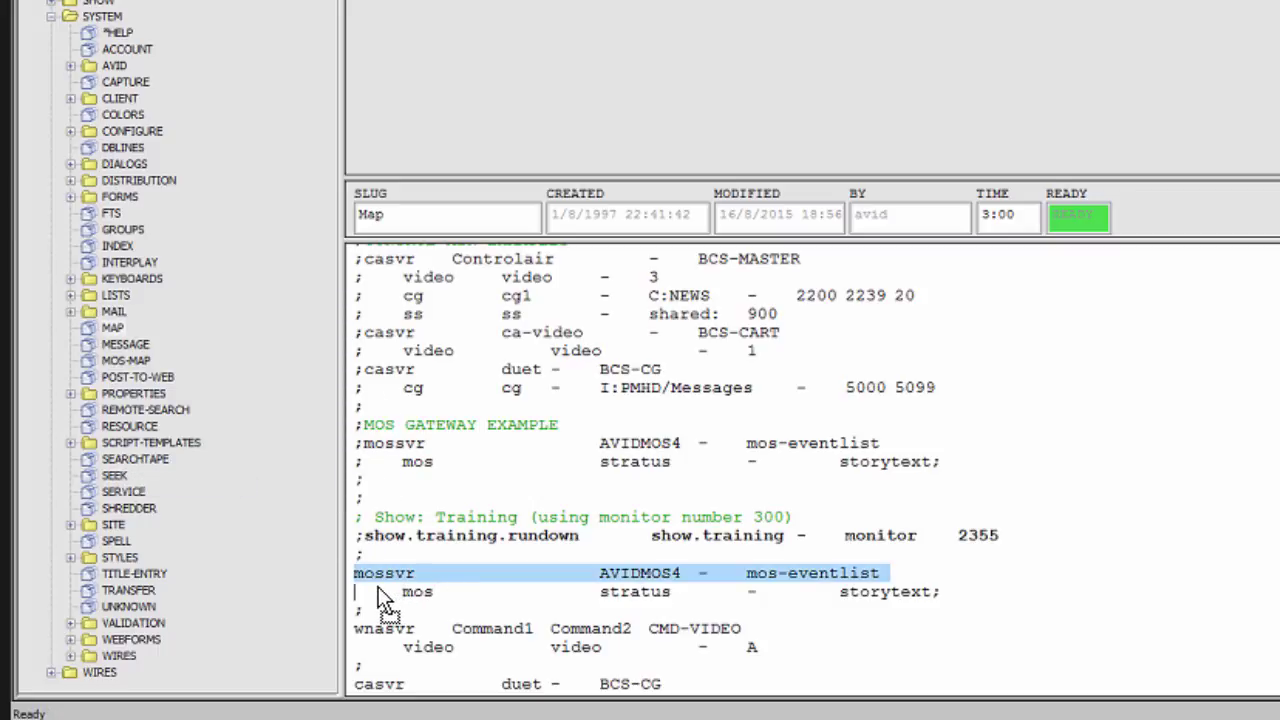
{"action": "left_click_drag", "start_coordinate": [378, 586], "coordinate": [378, 586]}
{"action": "key", "text": "ctrl+z"}
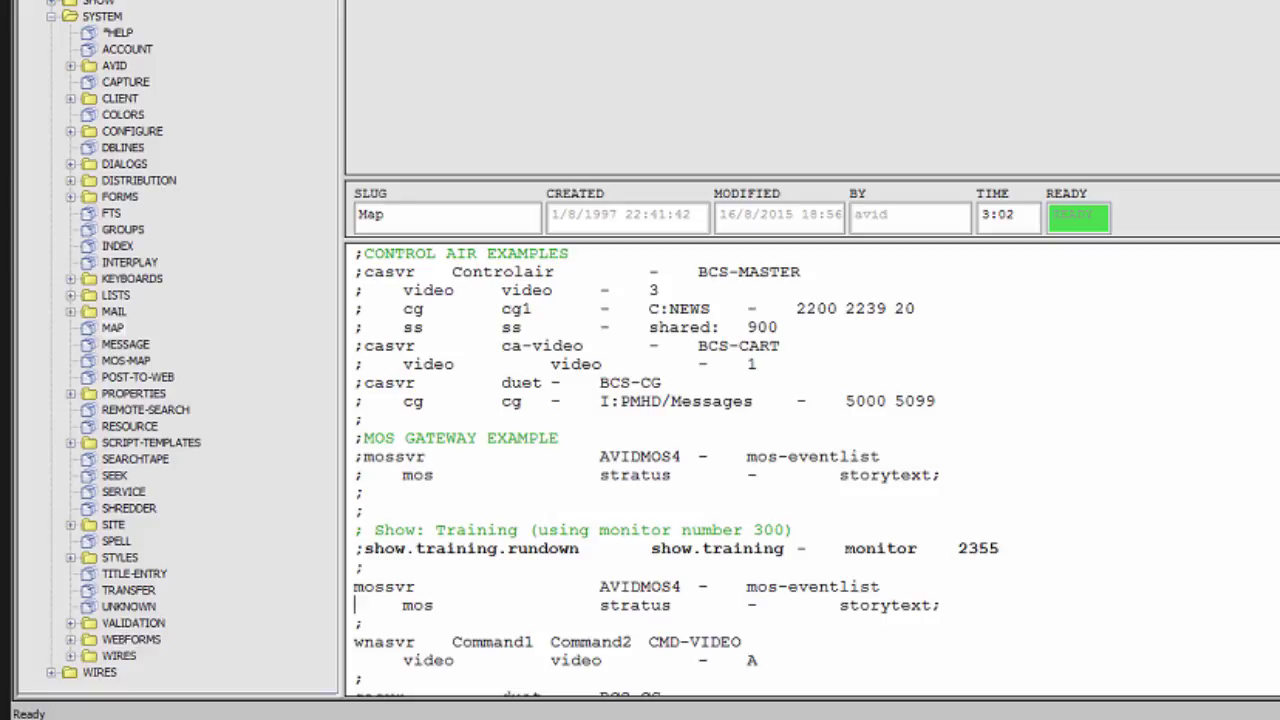
- Review the mossvr and mos entries of the Training and 6am shows in the MAP story
{"action": "scroll", "coordinate": [676, 471], "scroll_direction": "down", "scroll_amount": 3}
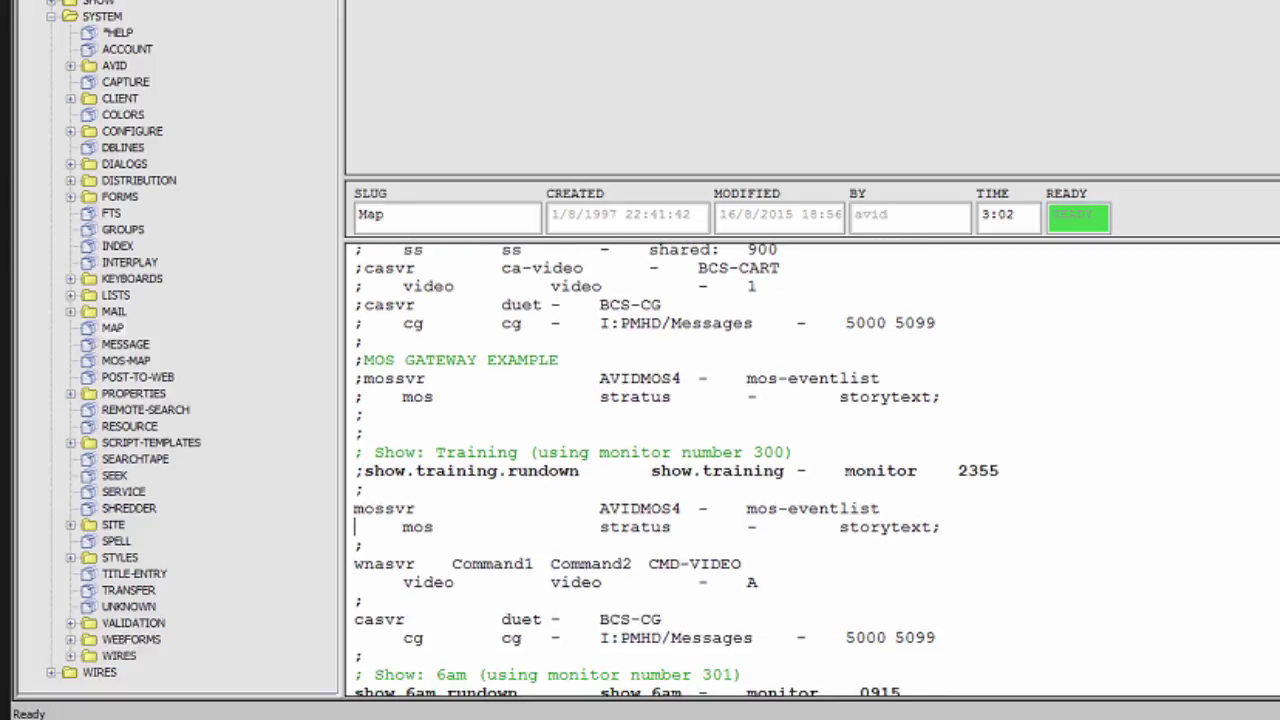
{"action": "scroll", "coordinate": [676, 471], "scroll_direction": "down", "scroll_amount": 3}
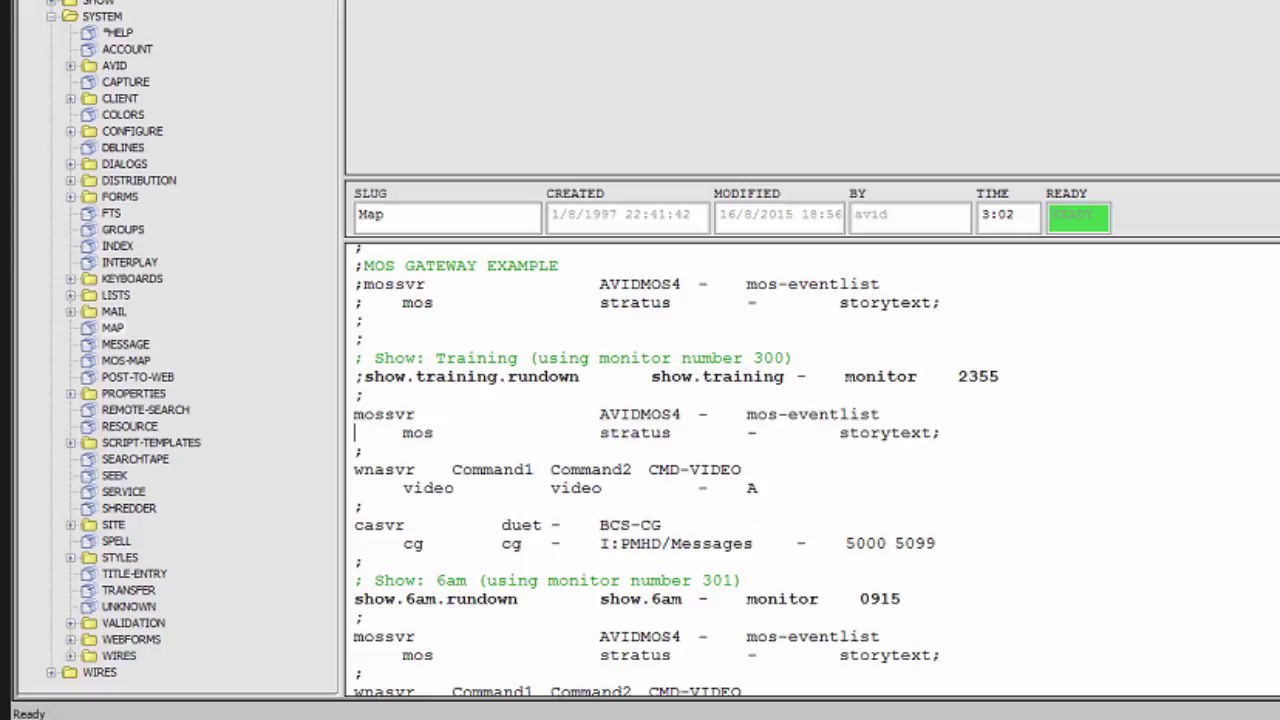
{"action": "scroll", "coordinate": [676, 471], "scroll_direction": "up", "scroll_amount": 15}
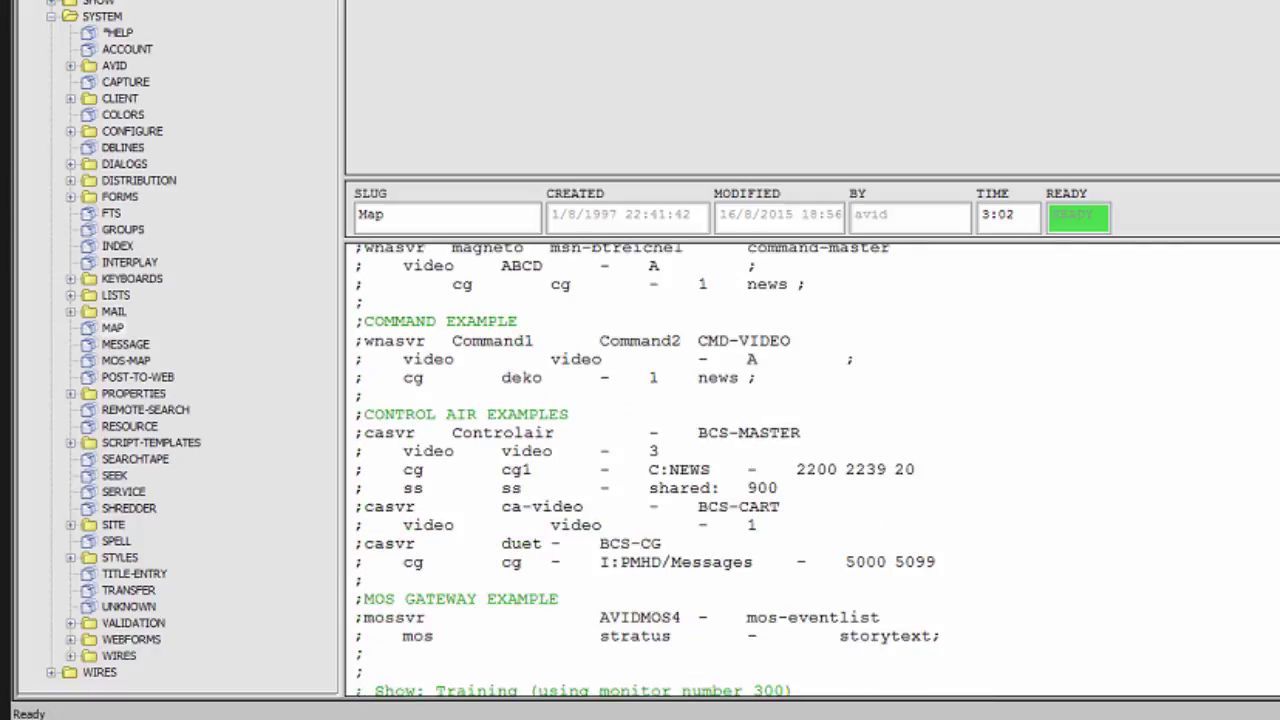
- Compare the MOS gateway example in the MAP story with the Training show's mos stratus storytext line
{"action": "scroll", "coordinate": [1027, 484], "scroll_direction": "up", "scroll_amount": 3}
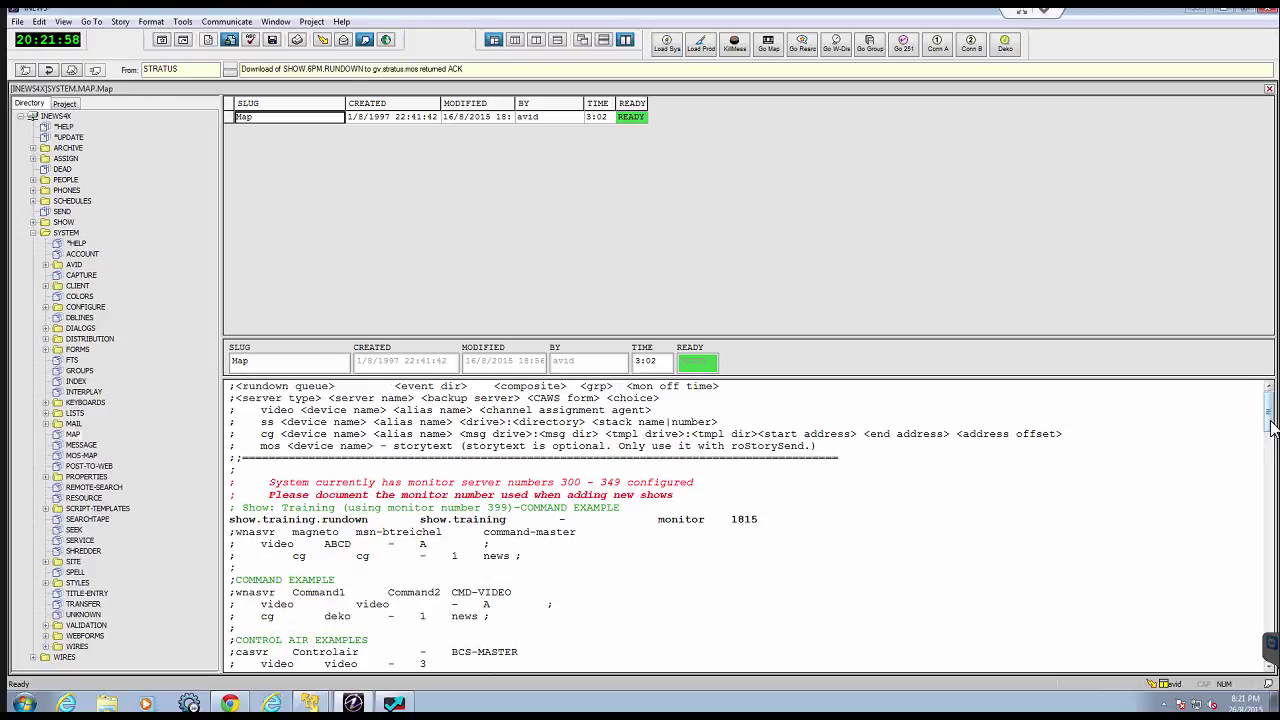
{"action": "left_click_drag", "start_coordinate": [1271, 425], "coordinate": [1272, 473]}
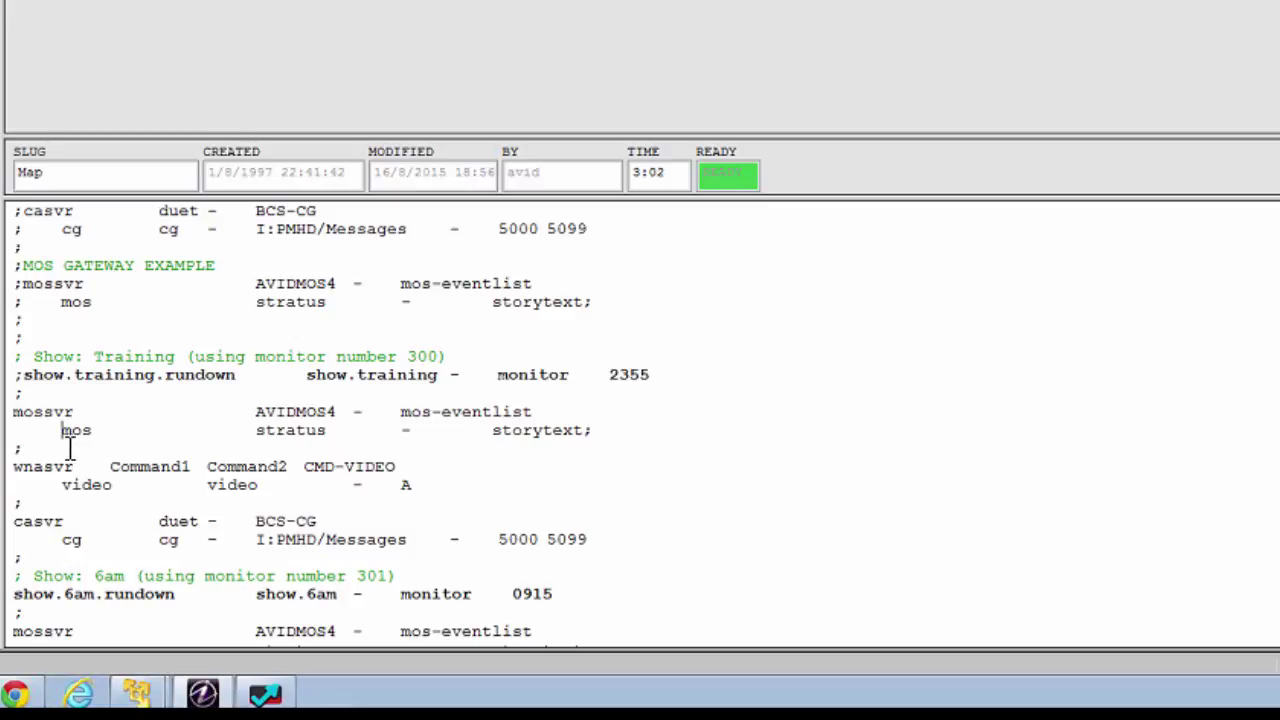
{"action": "left_click", "coordinate": [71, 448]}
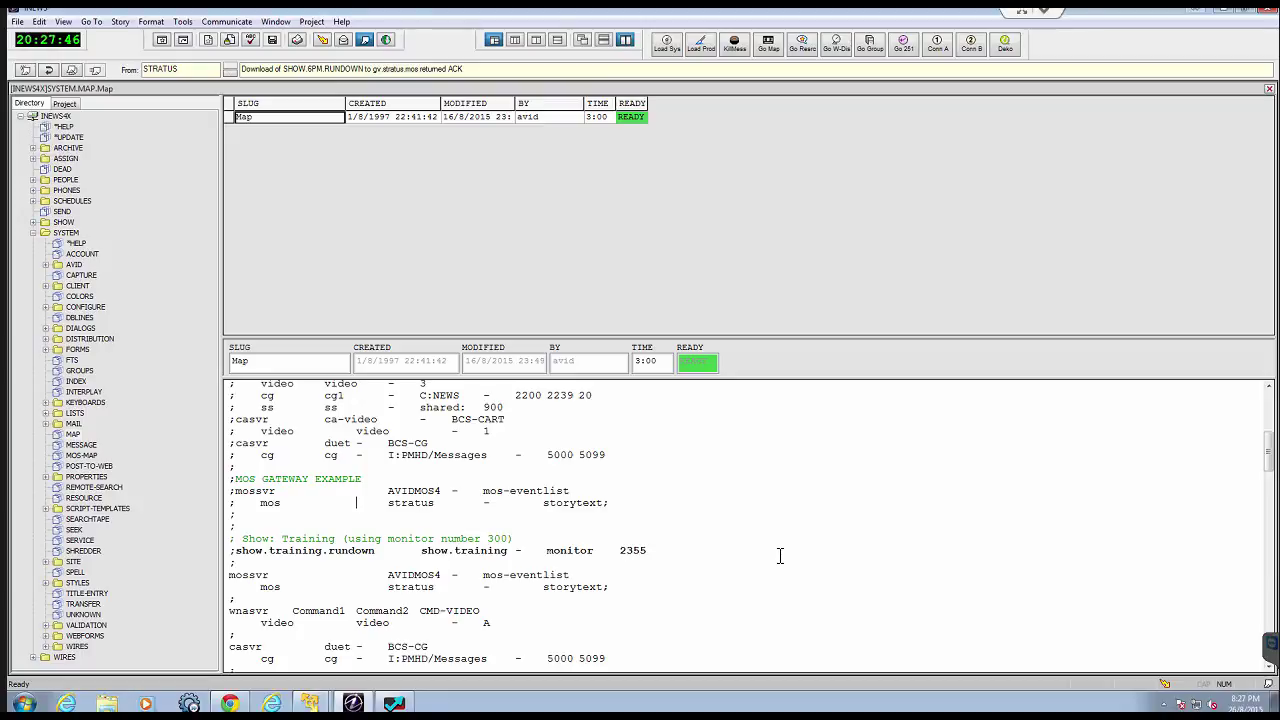
- Switch to Chrome and read the SYSTEM.MOS-MAP, SYSTEM.MAP and form field requirements in the Configure iNews for Monitor On topic
{"action": "left_click", "coordinate": [231, 704]}
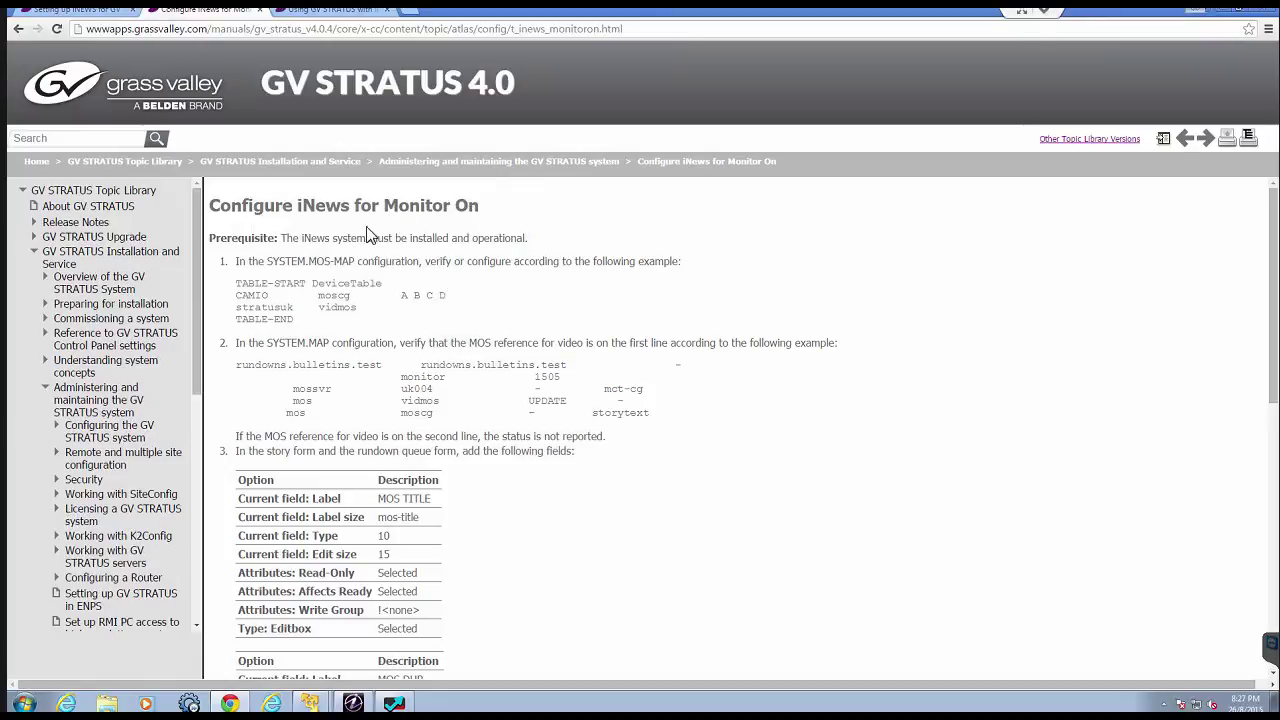
{"action": "left_click_drag", "start_coordinate": [266, 261], "coordinate": [352, 261]}
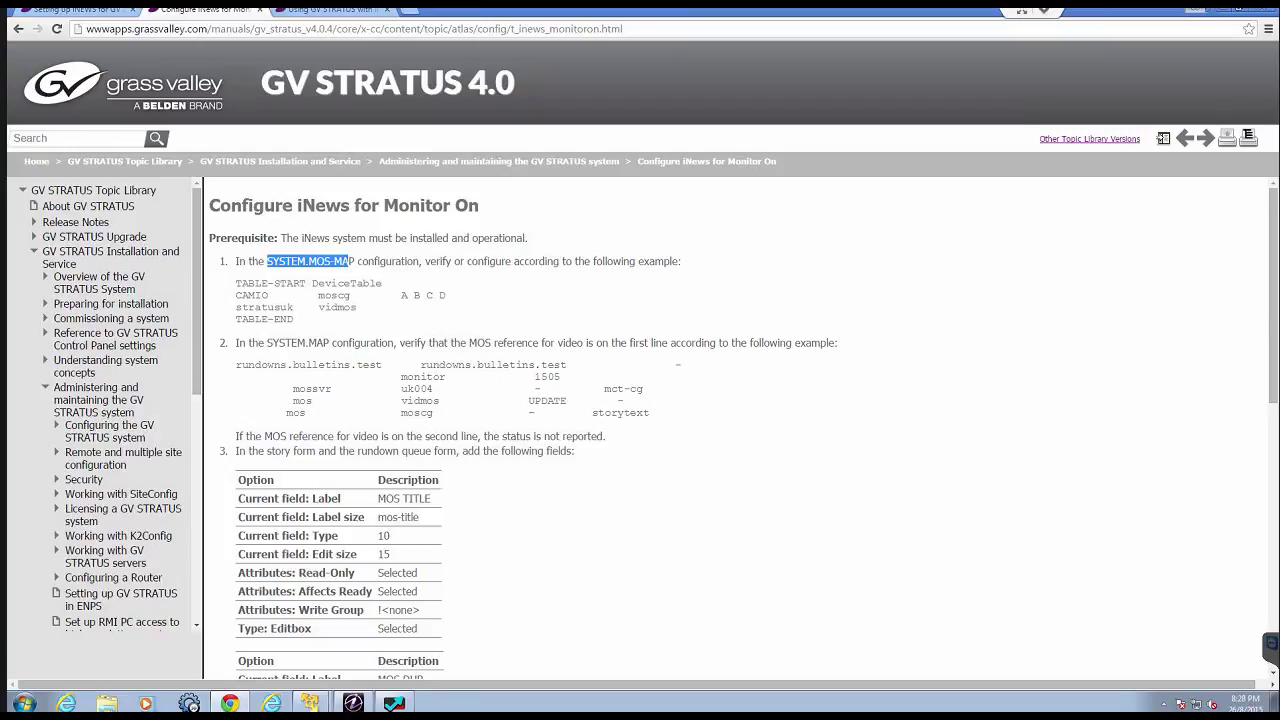
{"action": "left_click_drag", "start_coordinate": [1274, 314], "coordinate": [1276, 362]}
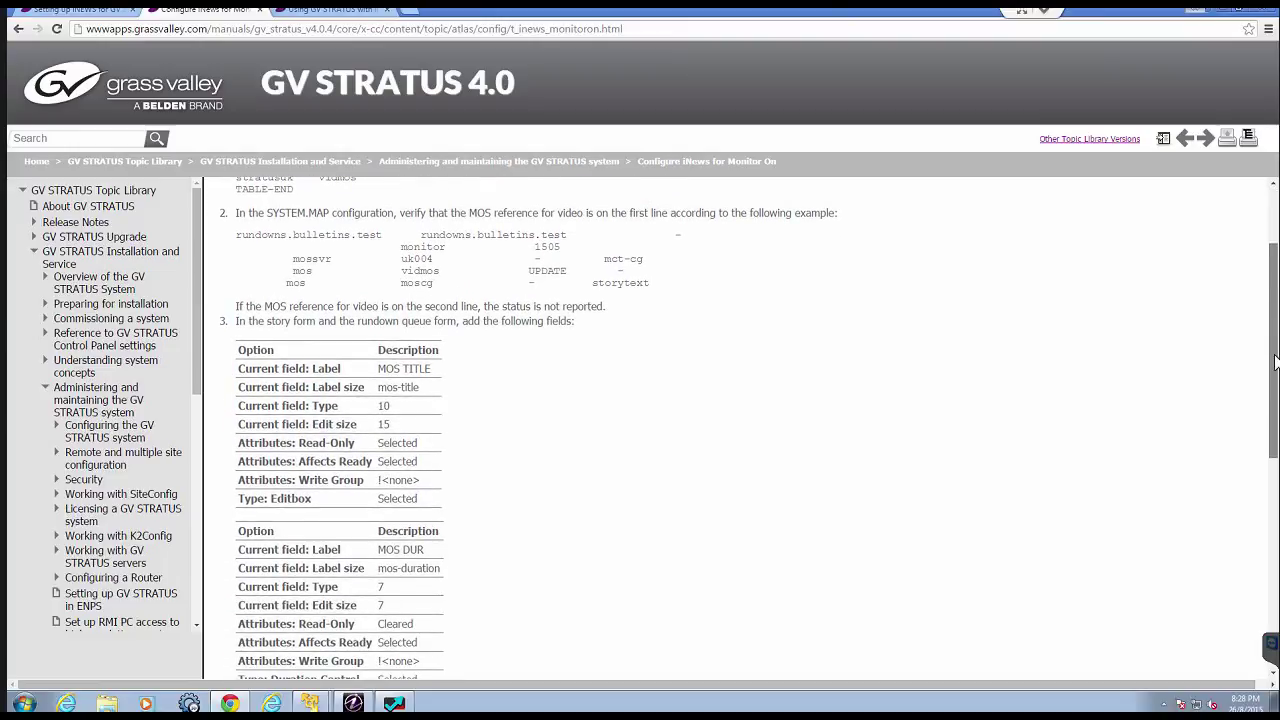
{"action": "left_click_drag", "start_coordinate": [1275, 366], "coordinate": [1275, 389]}
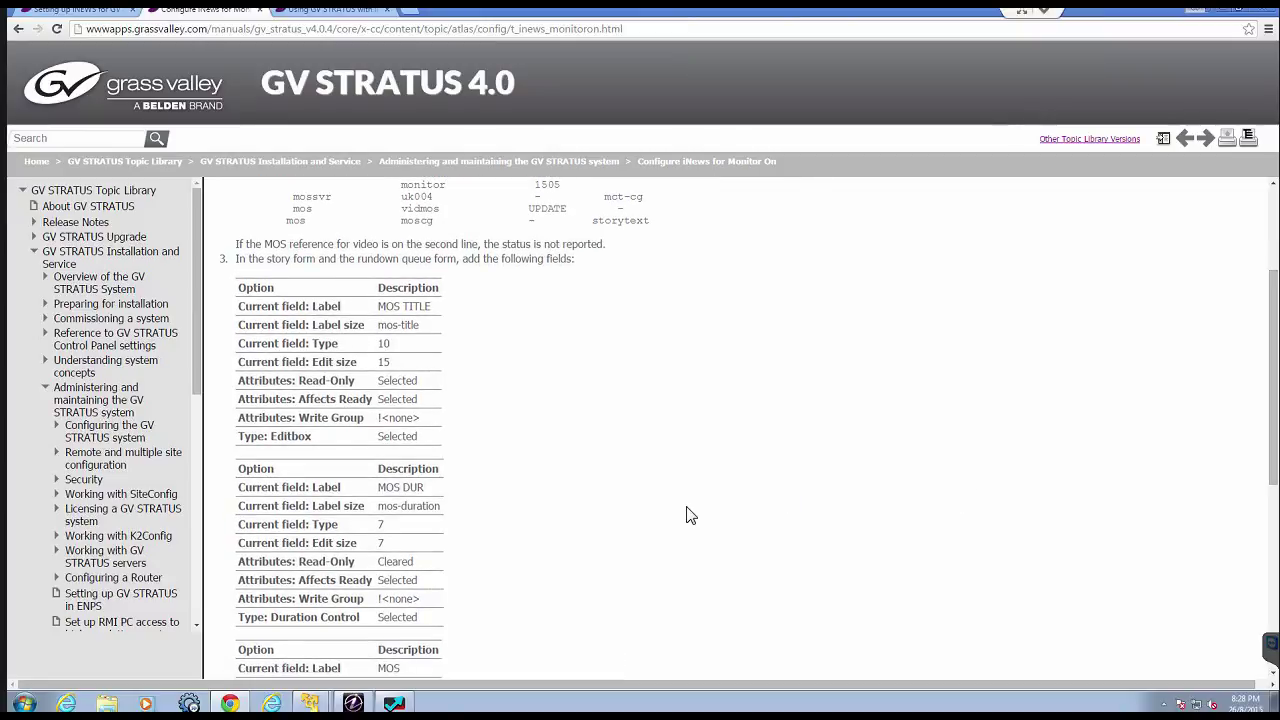
- Switch back to iNEWS and open the STORYFORM form under SYSTEM, FORMS, S to examine its fields
{"action": "left_click", "coordinate": [353, 703]}
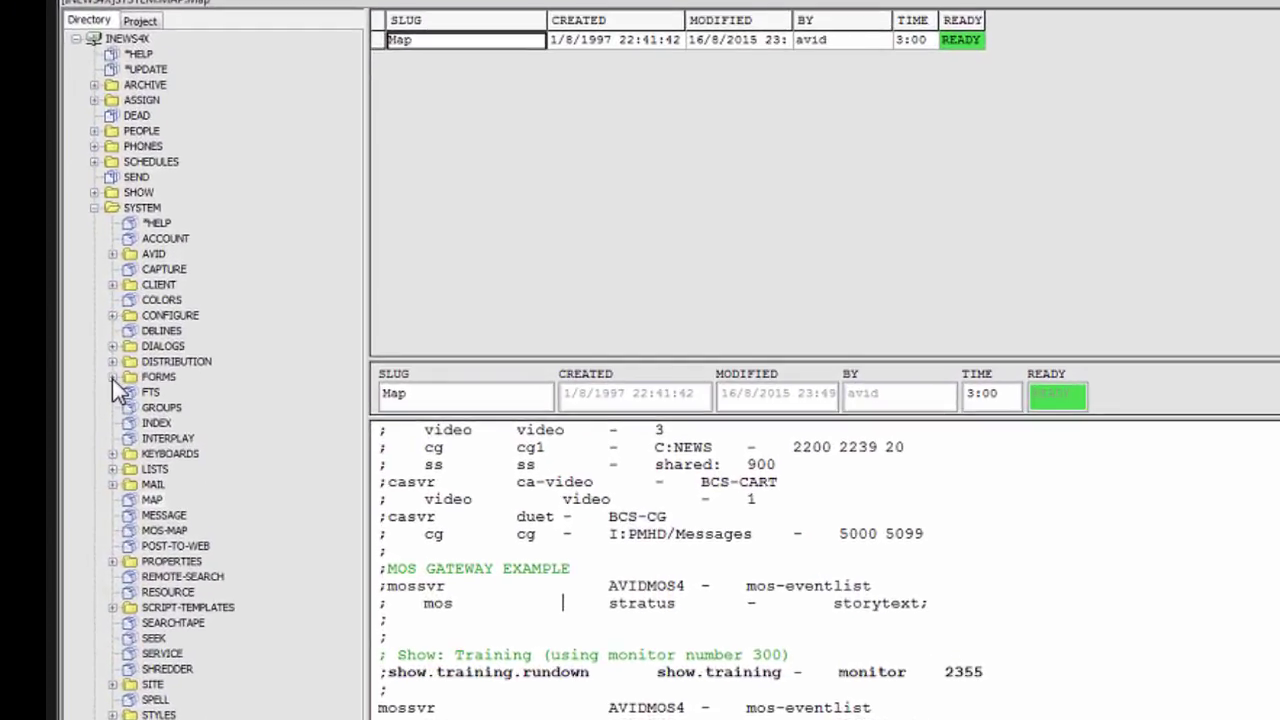
{"action": "left_click", "coordinate": [50, 352]}
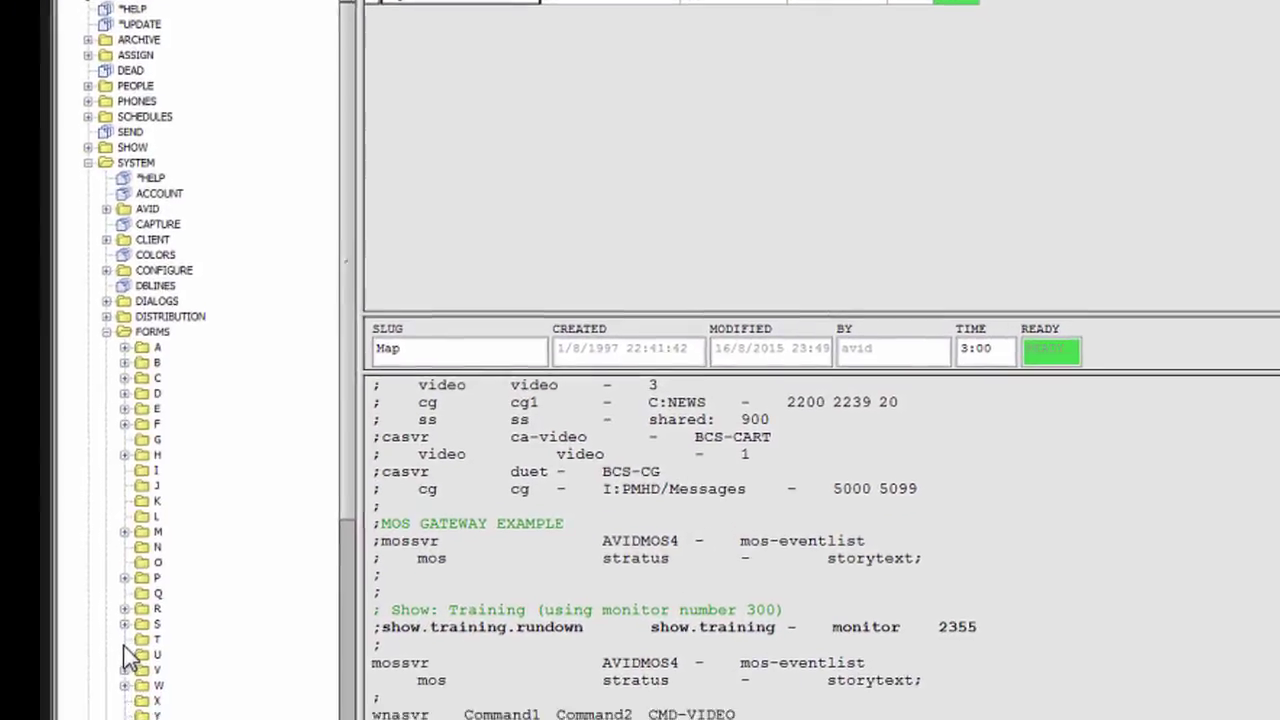
{"action": "left_click", "coordinate": [131, 669]}
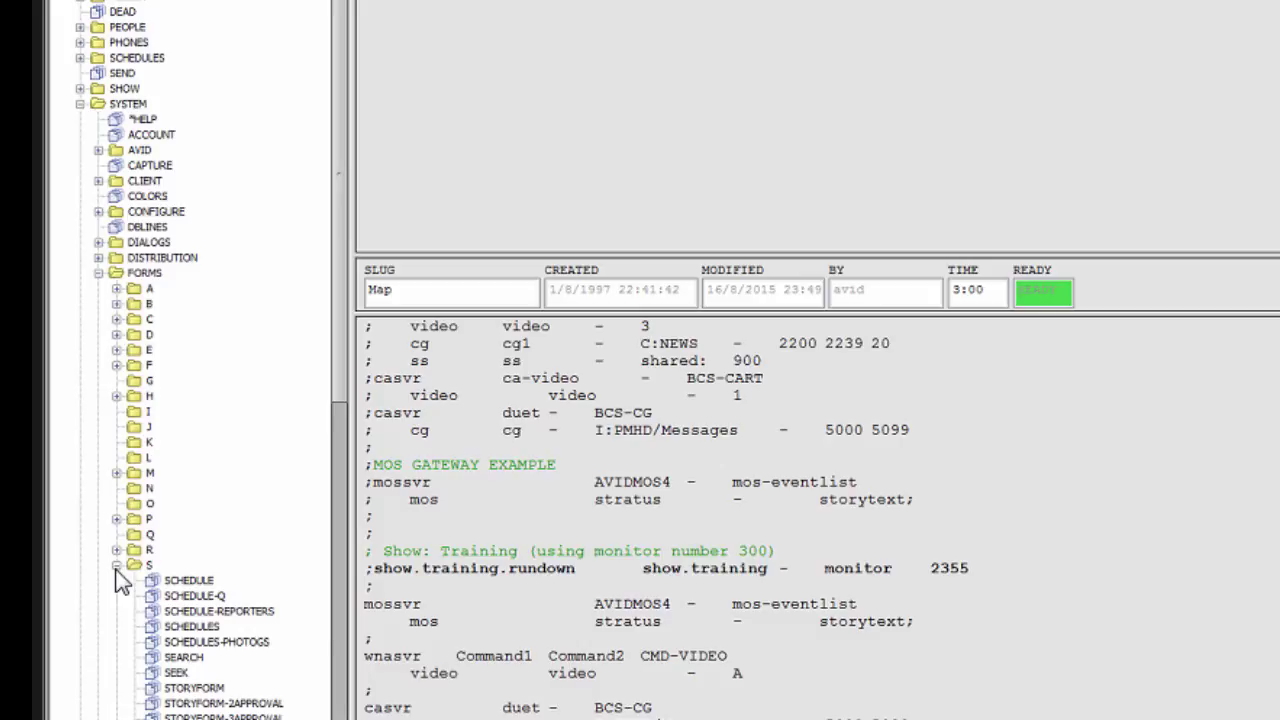
{"action": "left_click", "coordinate": [186, 689]}
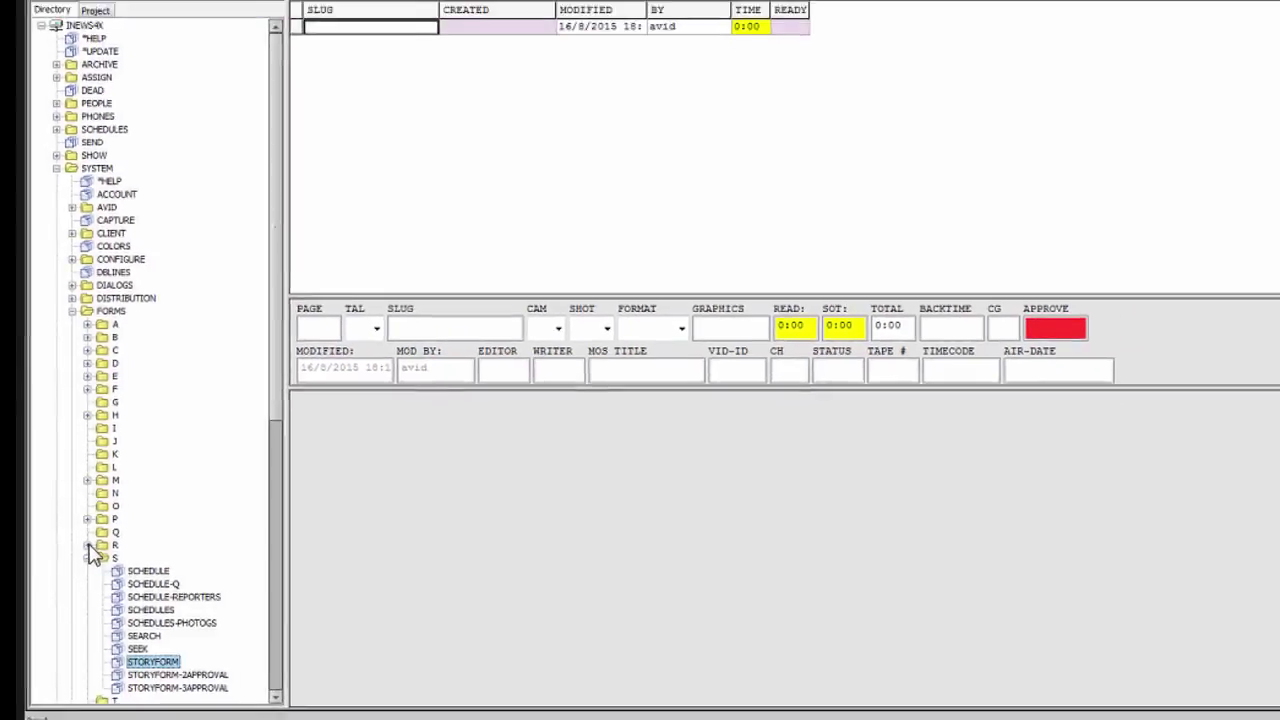
- Open the RUNDOWN form under SYSTEM, FORMS, R and view the field commands available for its SLUG field
{"action": "left_click", "coordinate": [117, 550]}
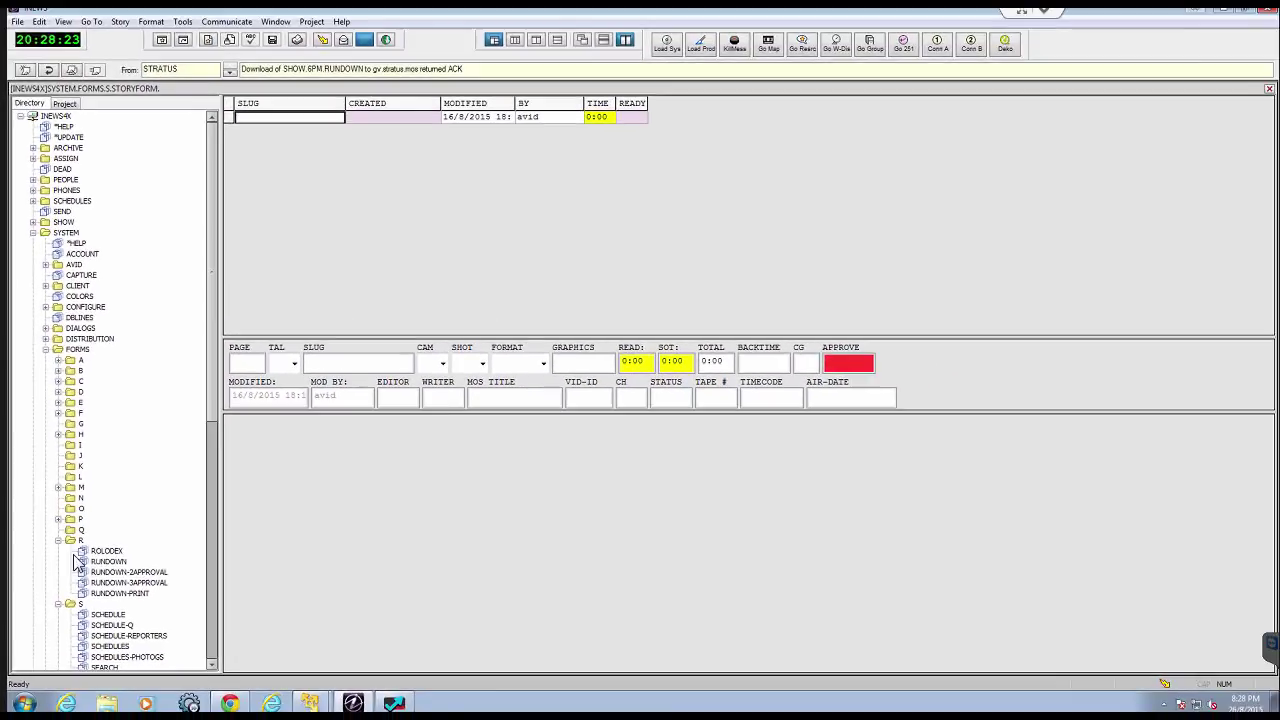
{"action": "left_click", "coordinate": [92, 562]}
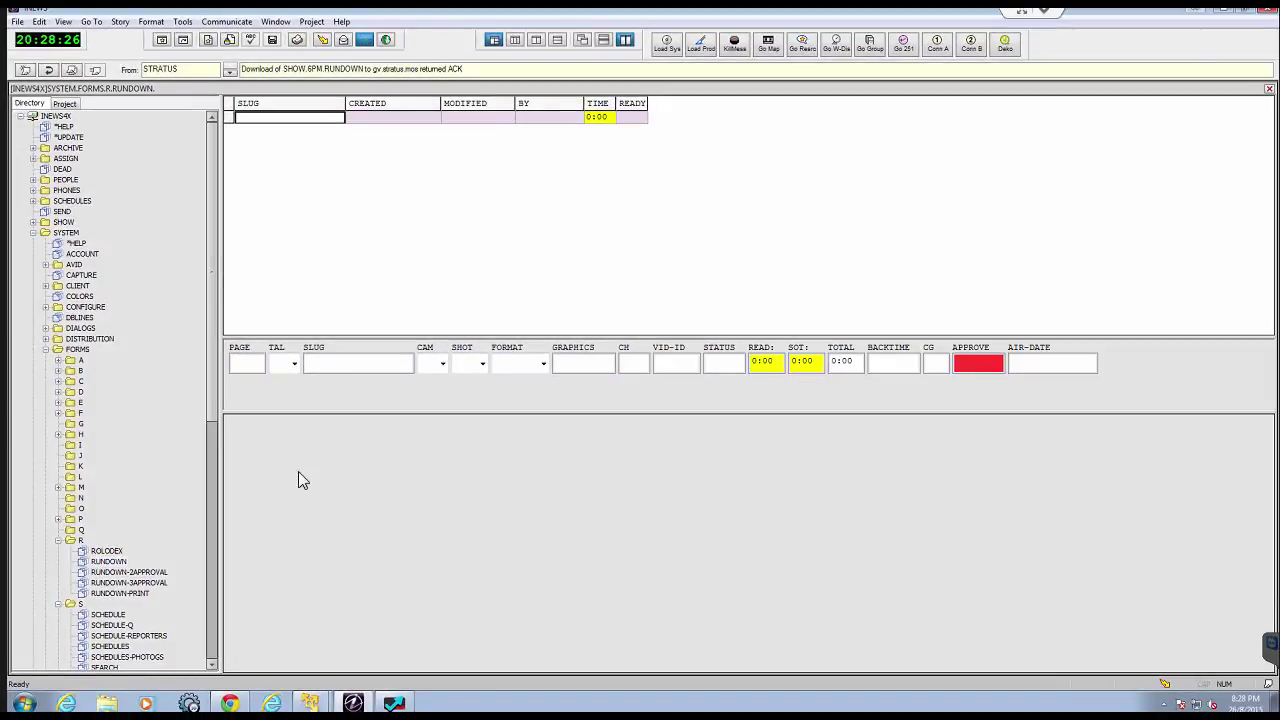
{"action": "right_click", "coordinate": [333, 370]}
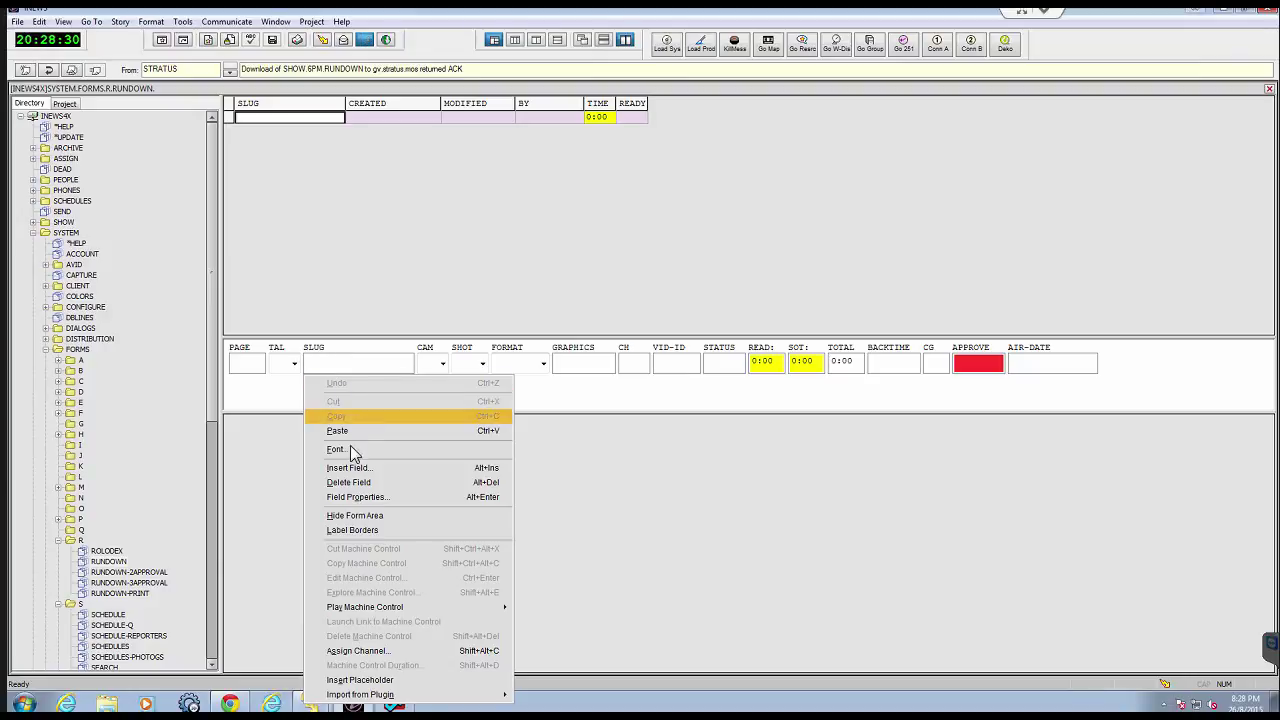
{"action": "left_click", "coordinate": [575, 486]}
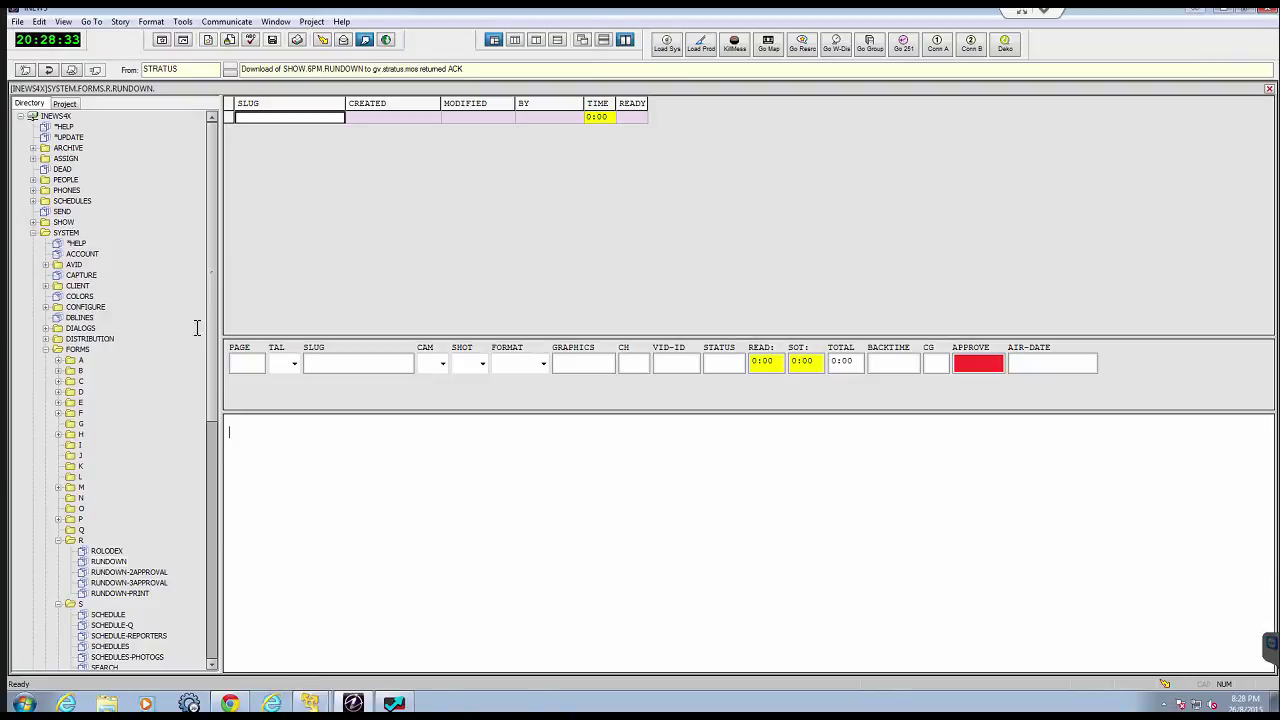
- Collapse the SYSTEM folder, open the STRATUS Plug-in and narrow its pane beside the iNEWS workspace
{"action": "left_click", "coordinate": [33, 233]}
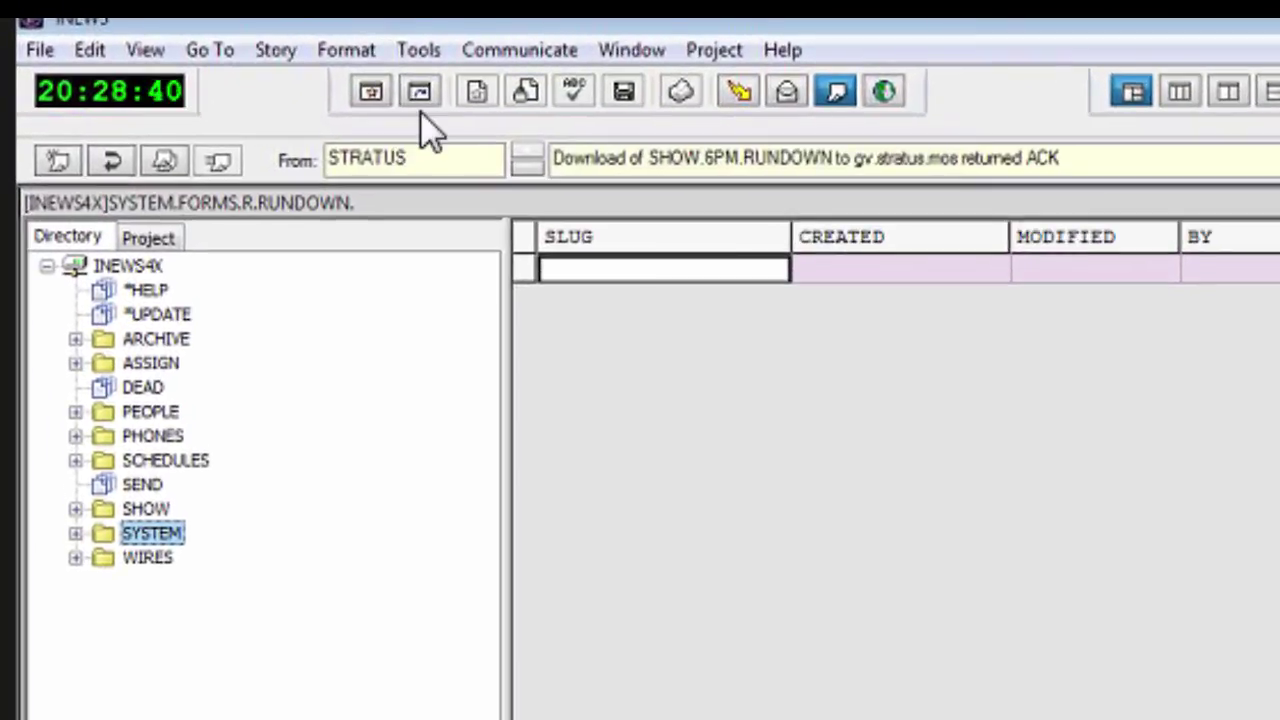
{"action": "left_click", "coordinate": [422, 50]}
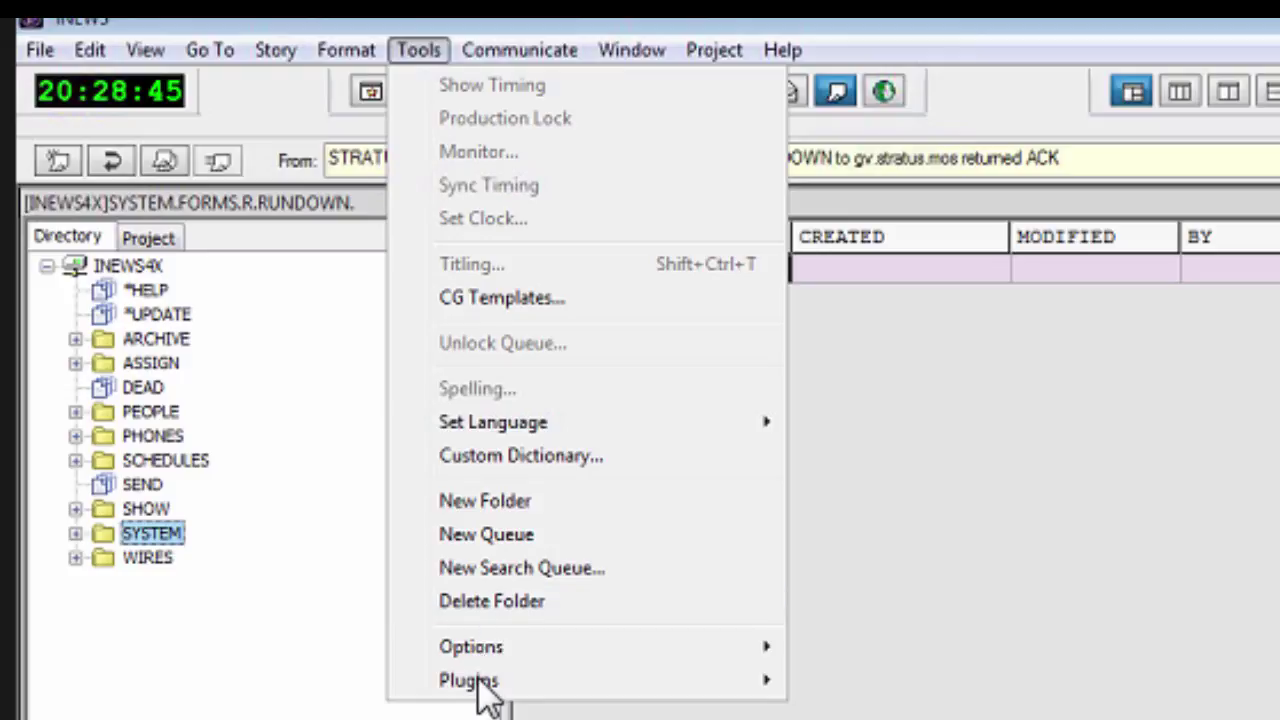
{"action": "mouse_move", "coordinate": [480, 688]}
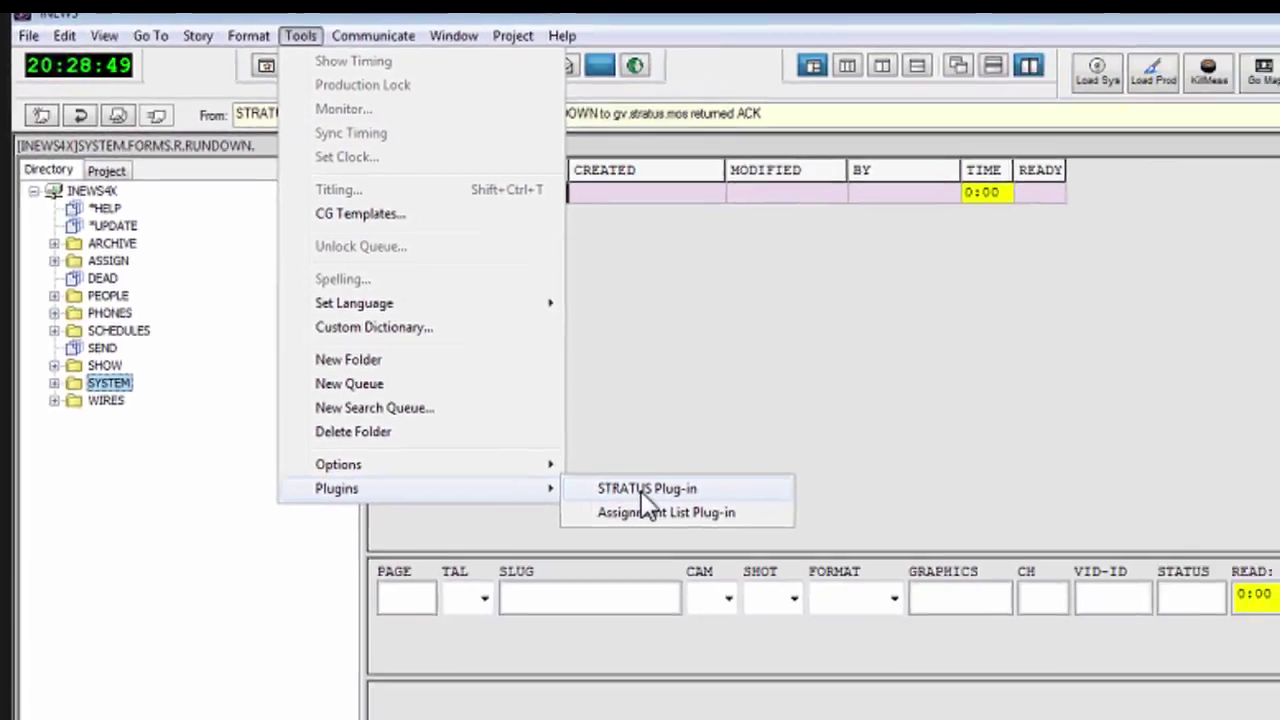
{"action": "left_click", "coordinate": [895, 682]}
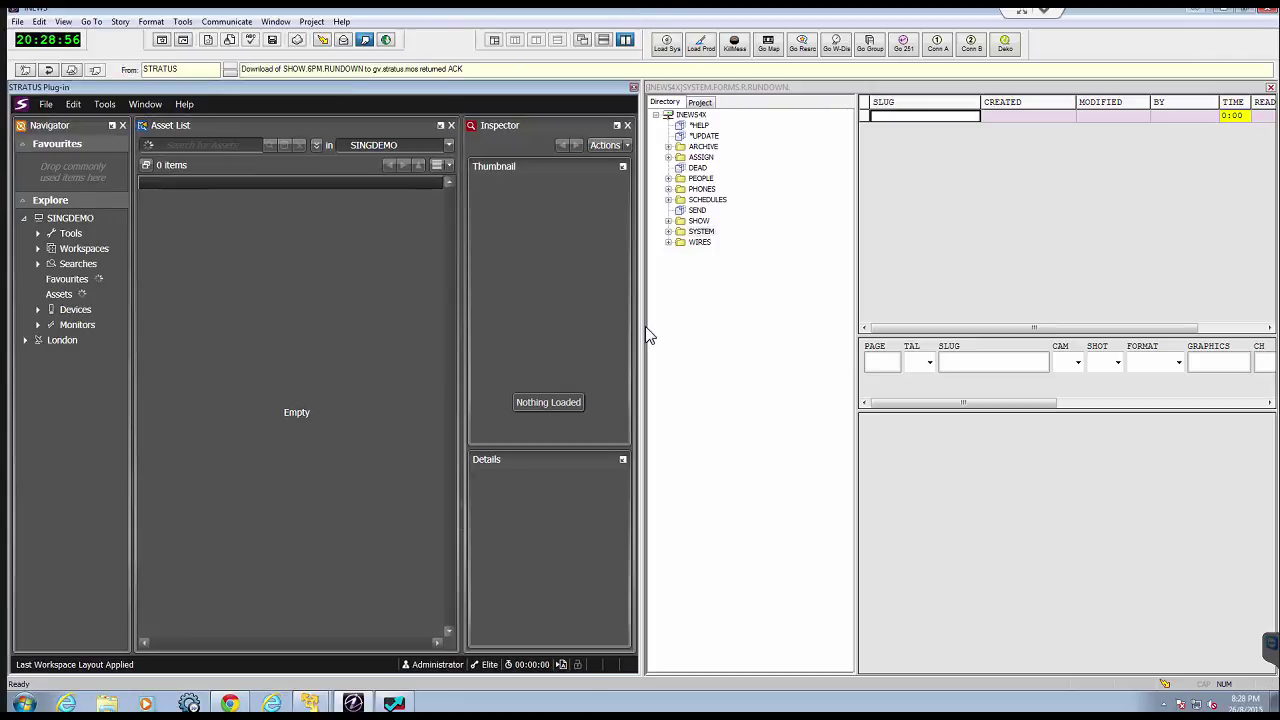
{"action": "left_click_drag", "start_coordinate": [646, 335], "coordinate": [545, 320]}
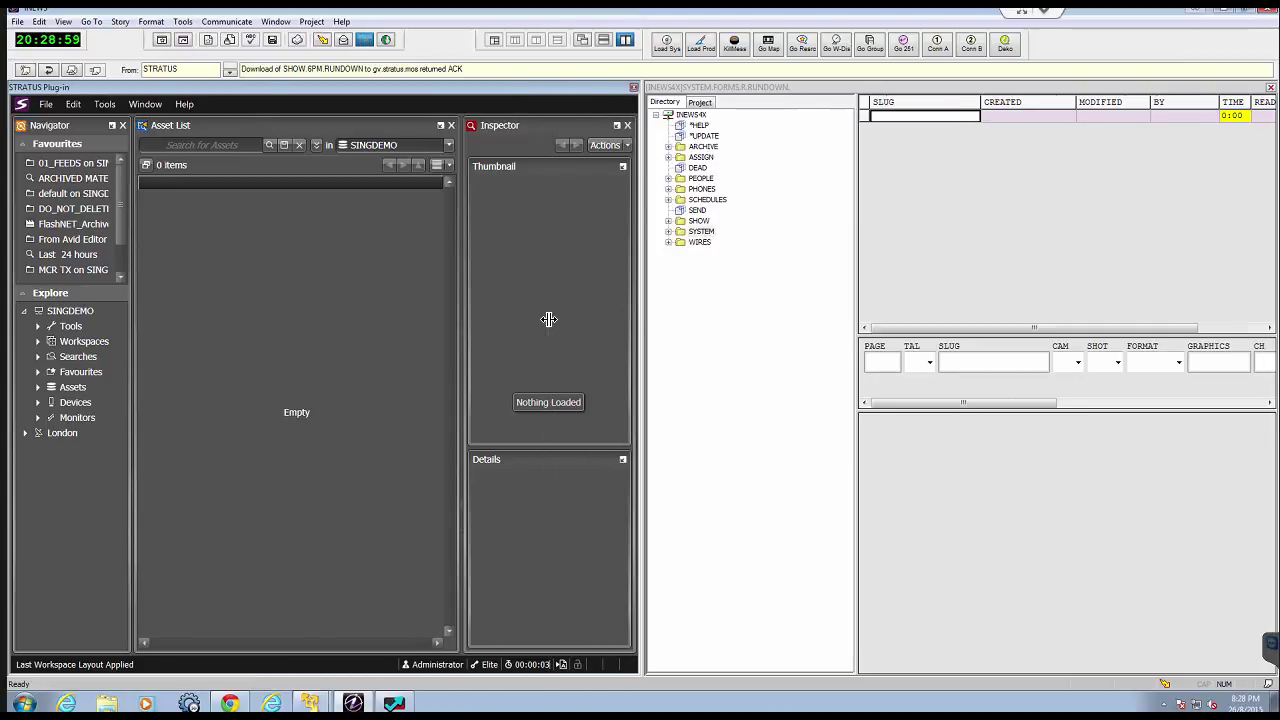
{"action": "left_click", "coordinate": [268, 308]}
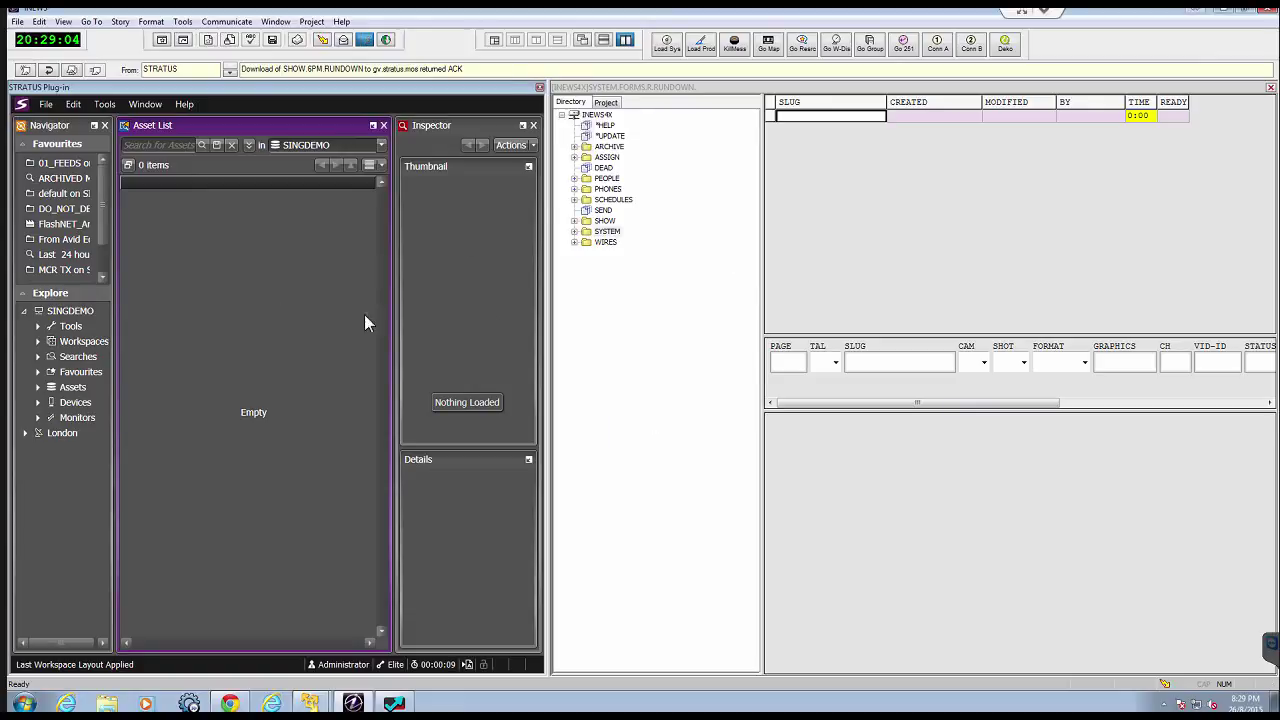
- Open the RUNDOWN queue of the TRAINING show in the SHOW folder
{"action": "left_click", "coordinate": [575, 221]}
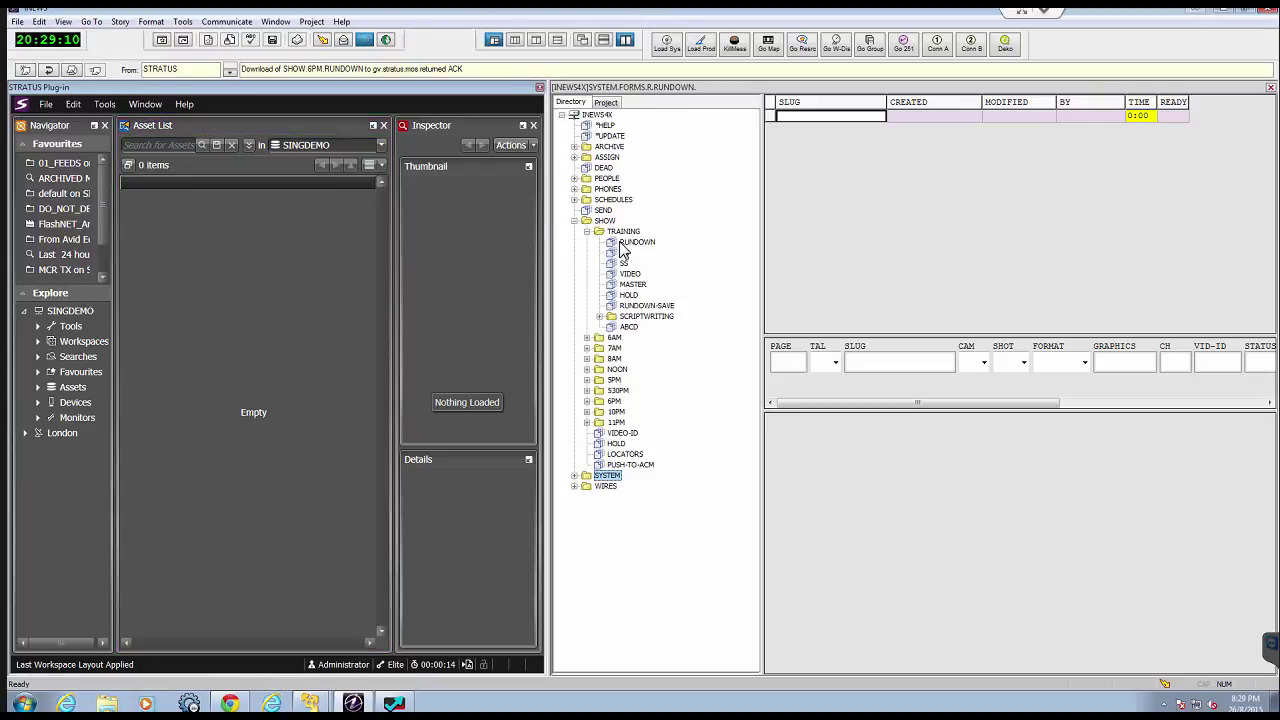
{"action": "left_click", "coordinate": [624, 245]}
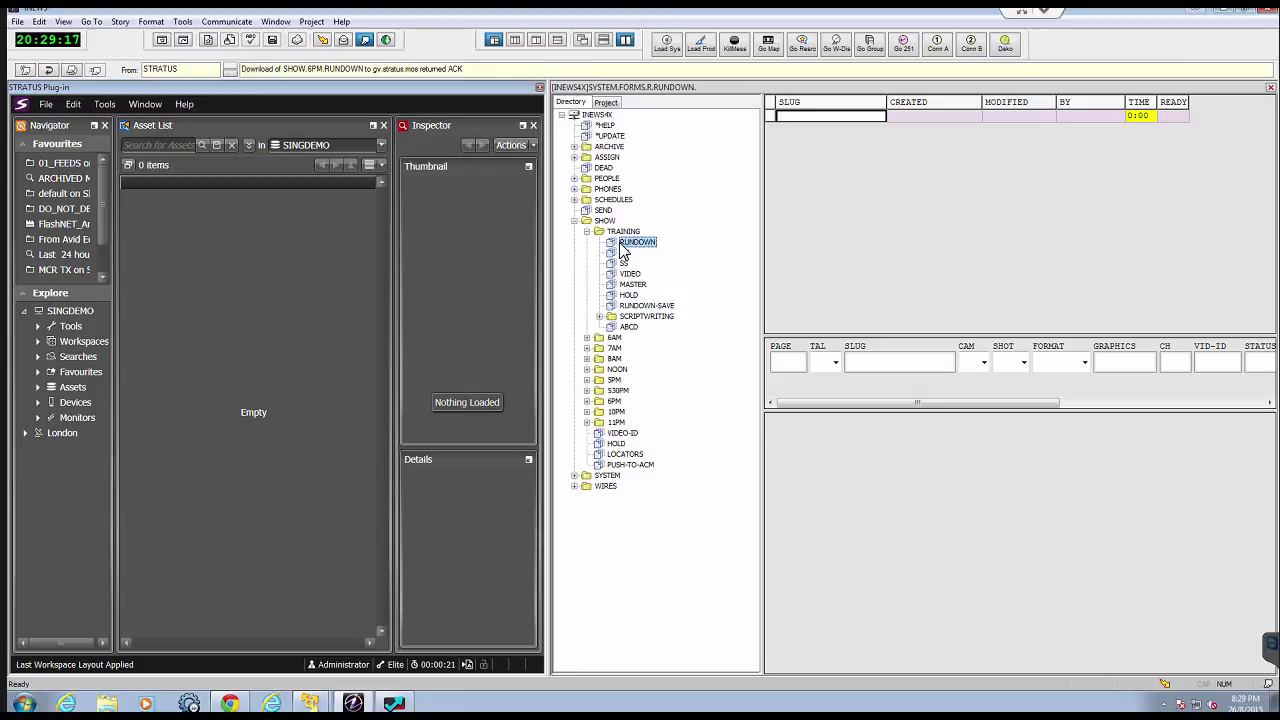
{"action": "double_click", "coordinate": [622, 245]}
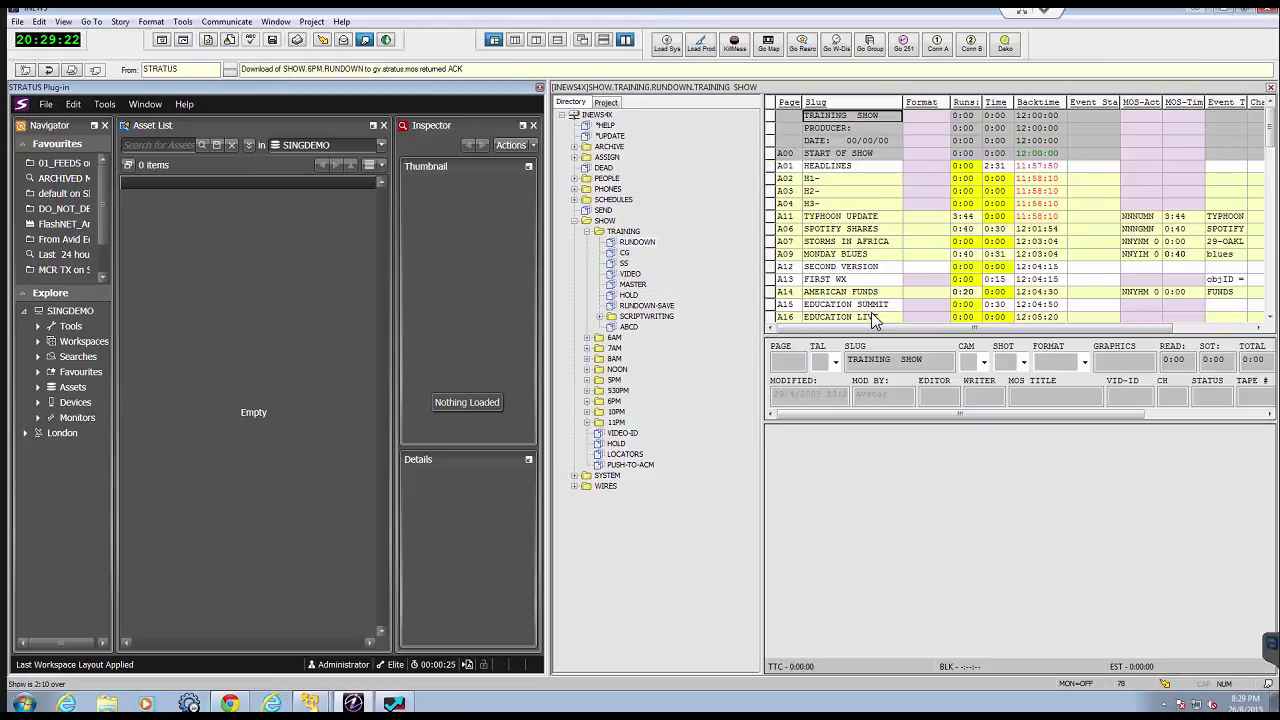
- Insert a new story above MONDAY BLUES in the Training rundown with the slug "Configuring iNews"
{"action": "left_click", "coordinate": [778, 254]}
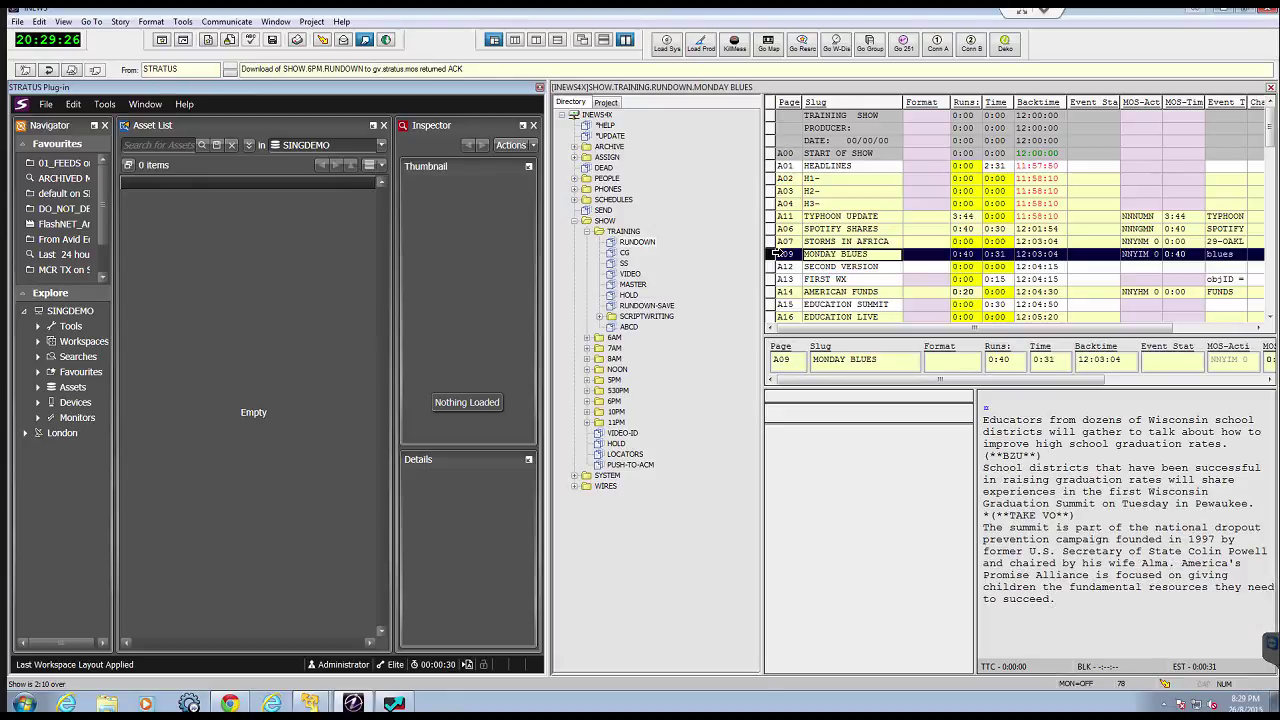
{"action": "key", "text": "Insert"}
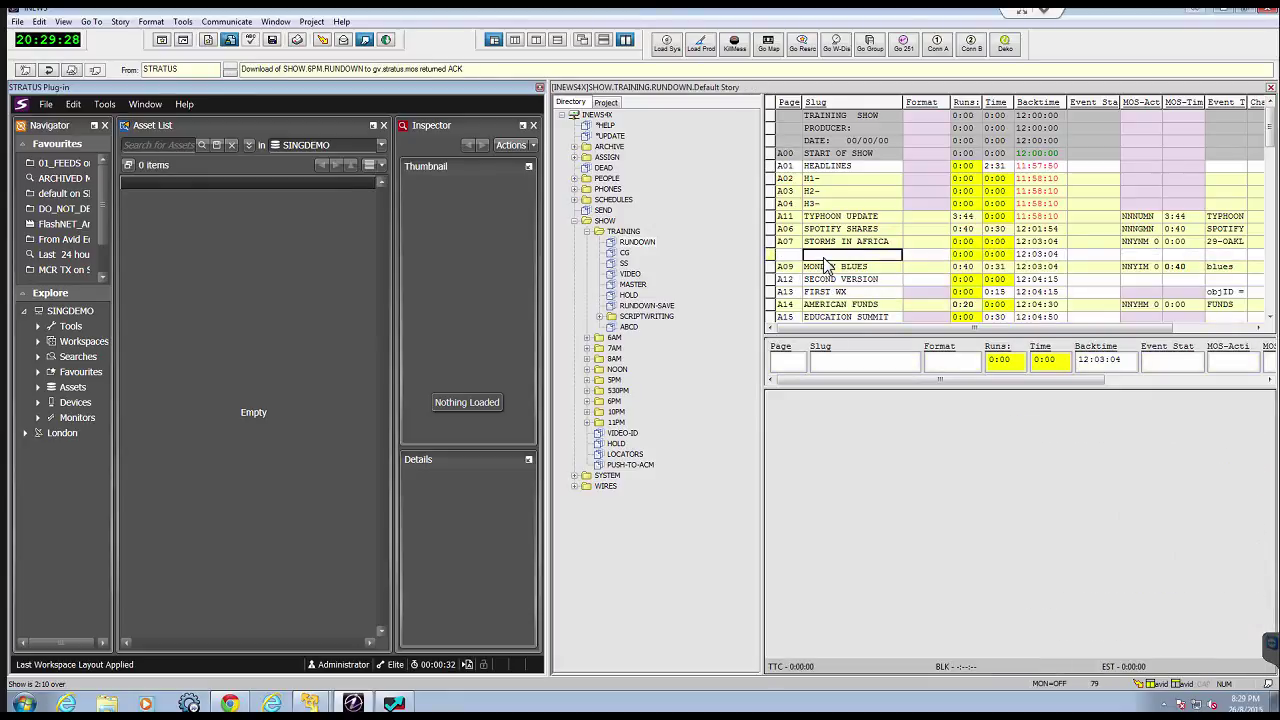
{"action": "type", "text": "Configuring"}
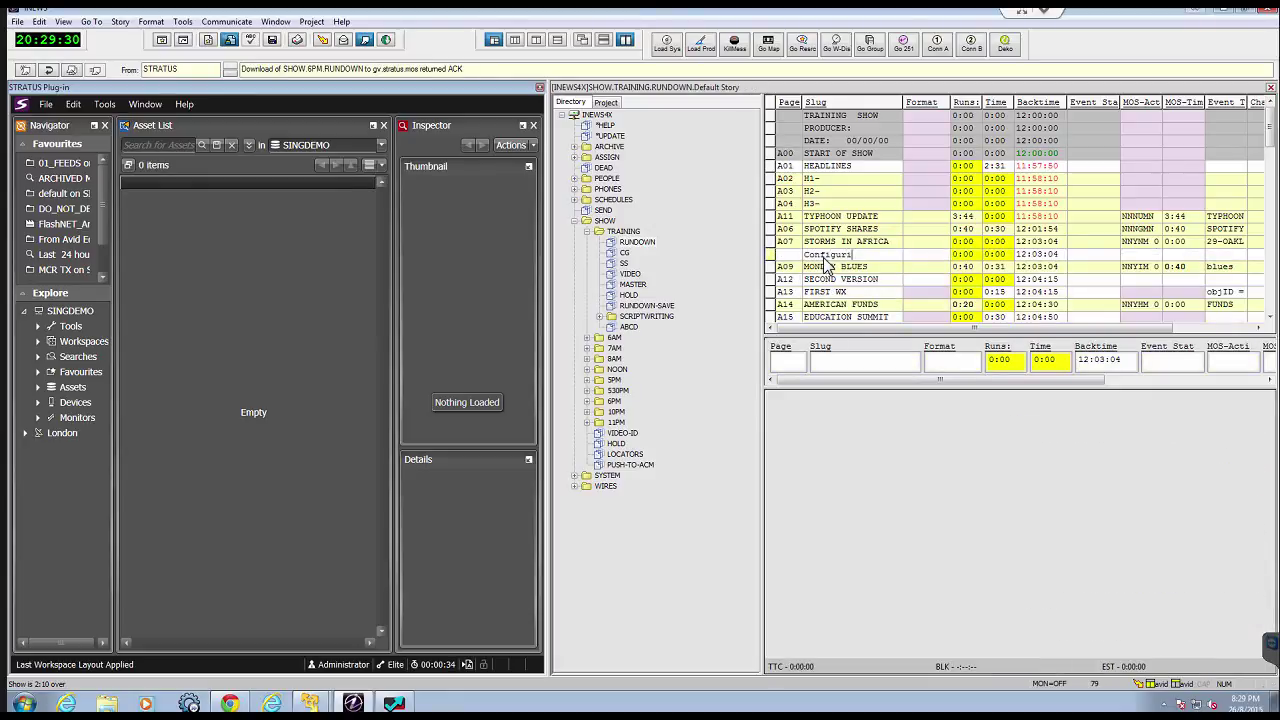
{"action": "type", "text": " iNews"}
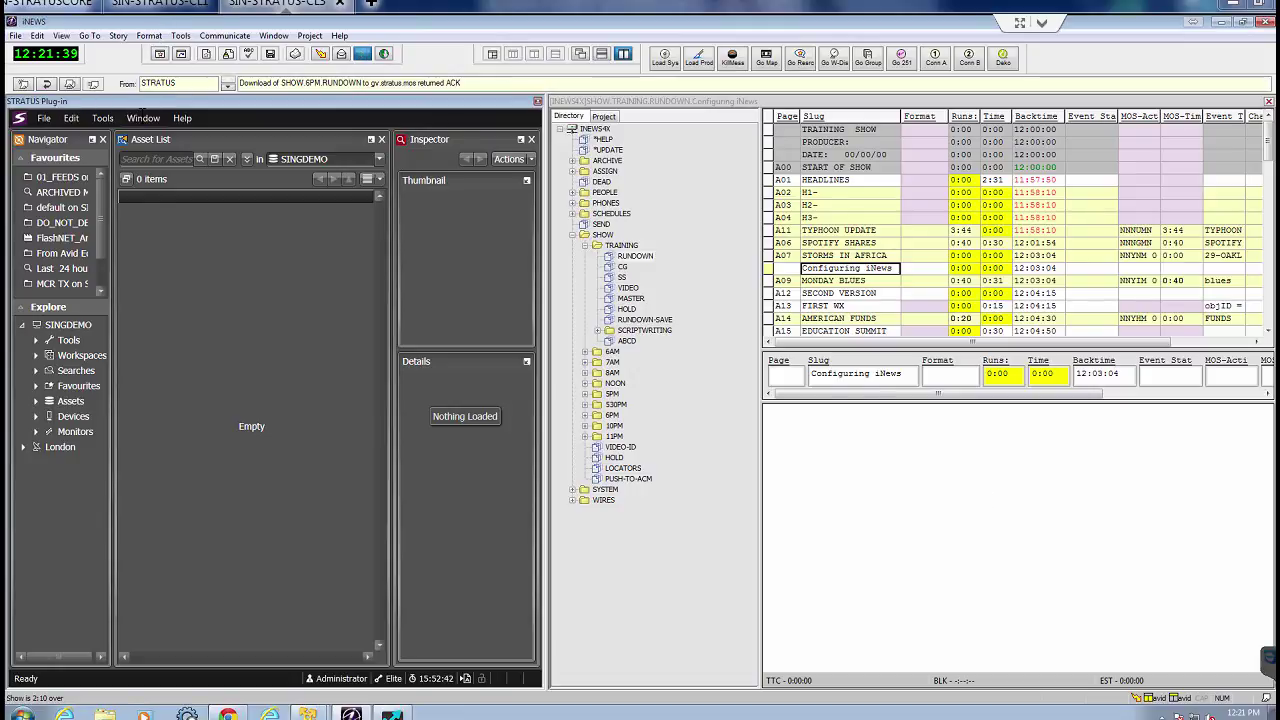
- Load the Inews workspace in the STRATUS Plug-in and examine the clips and their statuses in the Assignment List
{"action": "left_click", "coordinate": [143, 118]}
{"action": "mouse_move", "coordinate": [150, 143]}
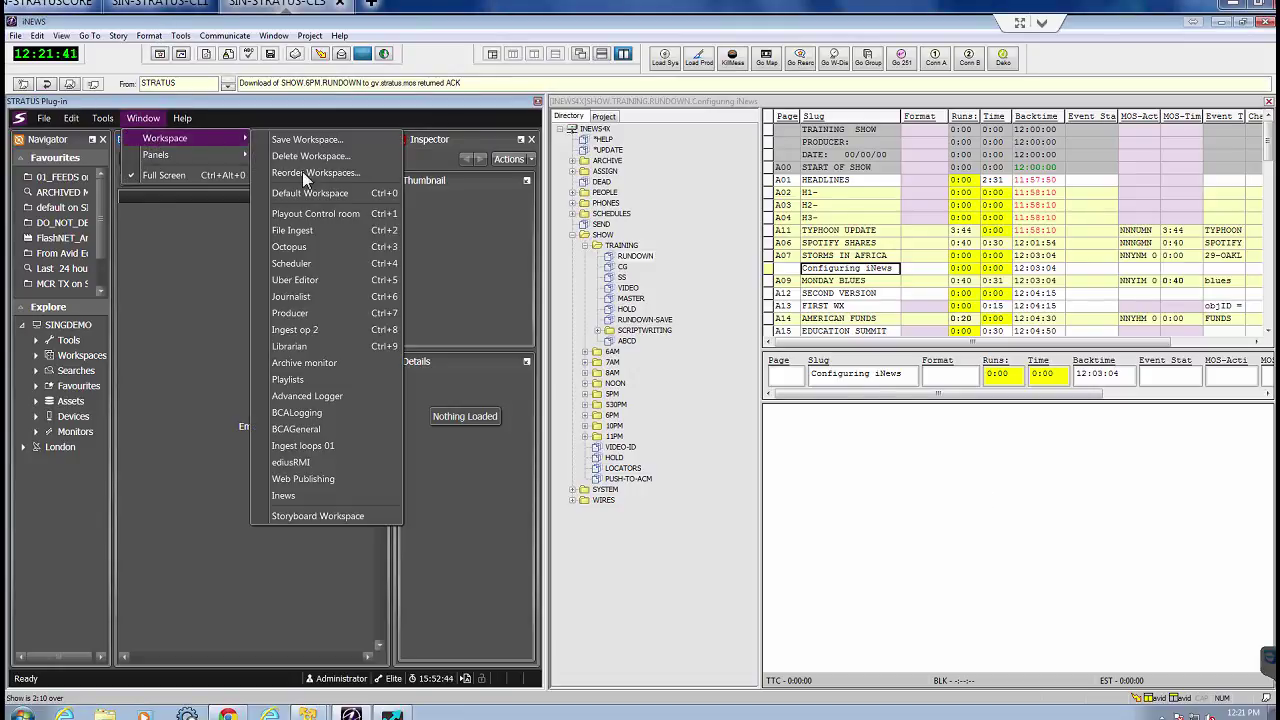
{"action": "left_click", "coordinate": [283, 496]}
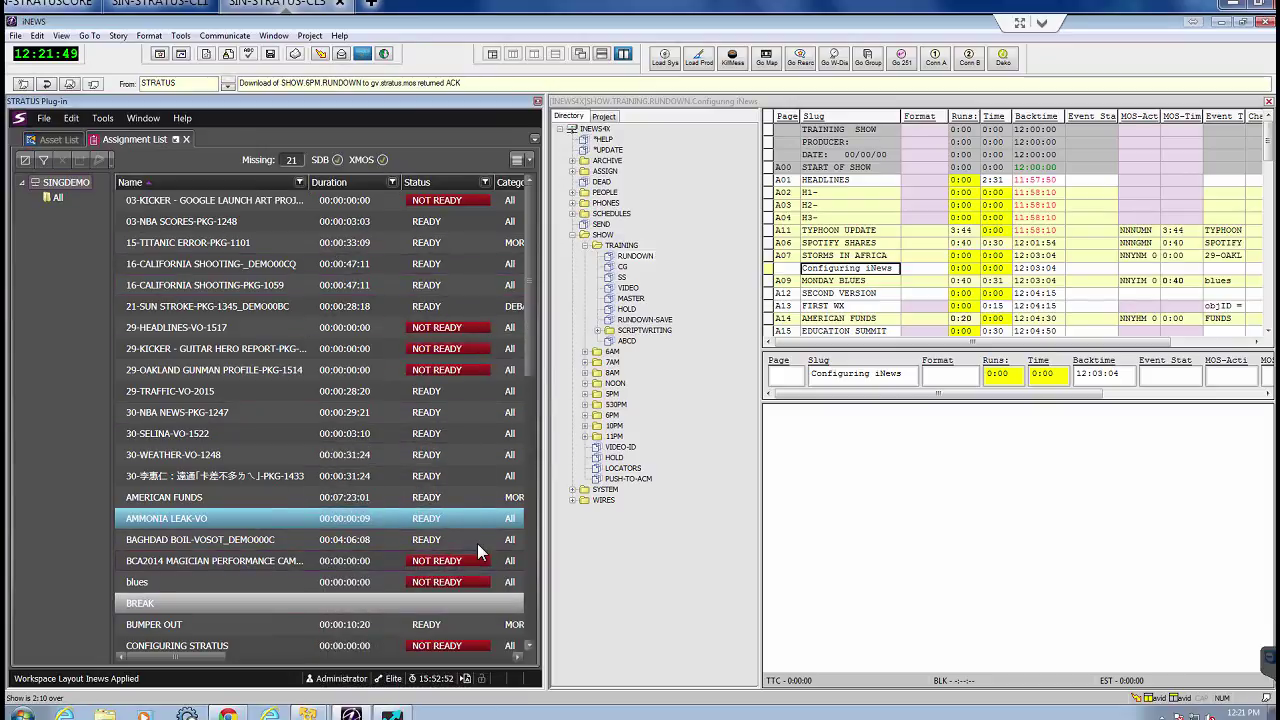
{"action": "mouse_move", "coordinate": [477, 543]}
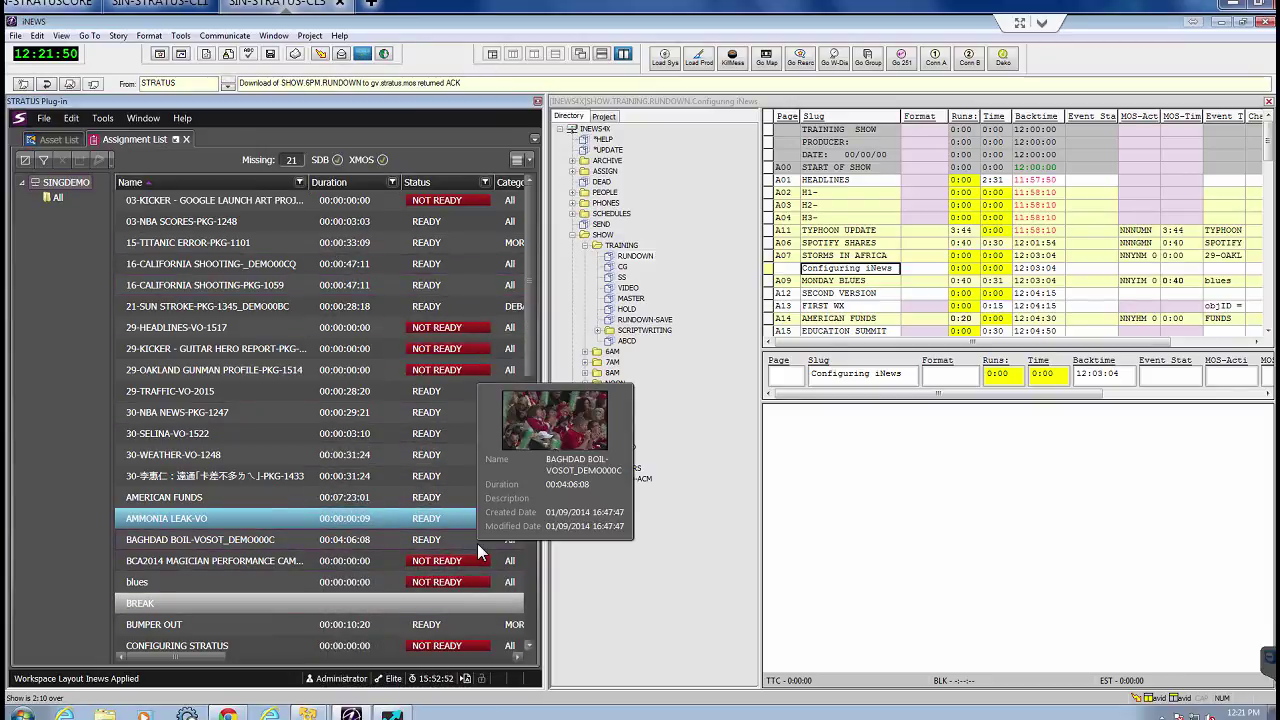
{"action": "mouse_move", "coordinate": [424, 340]}
{"action": "mouse_move", "coordinate": [398, 317]}
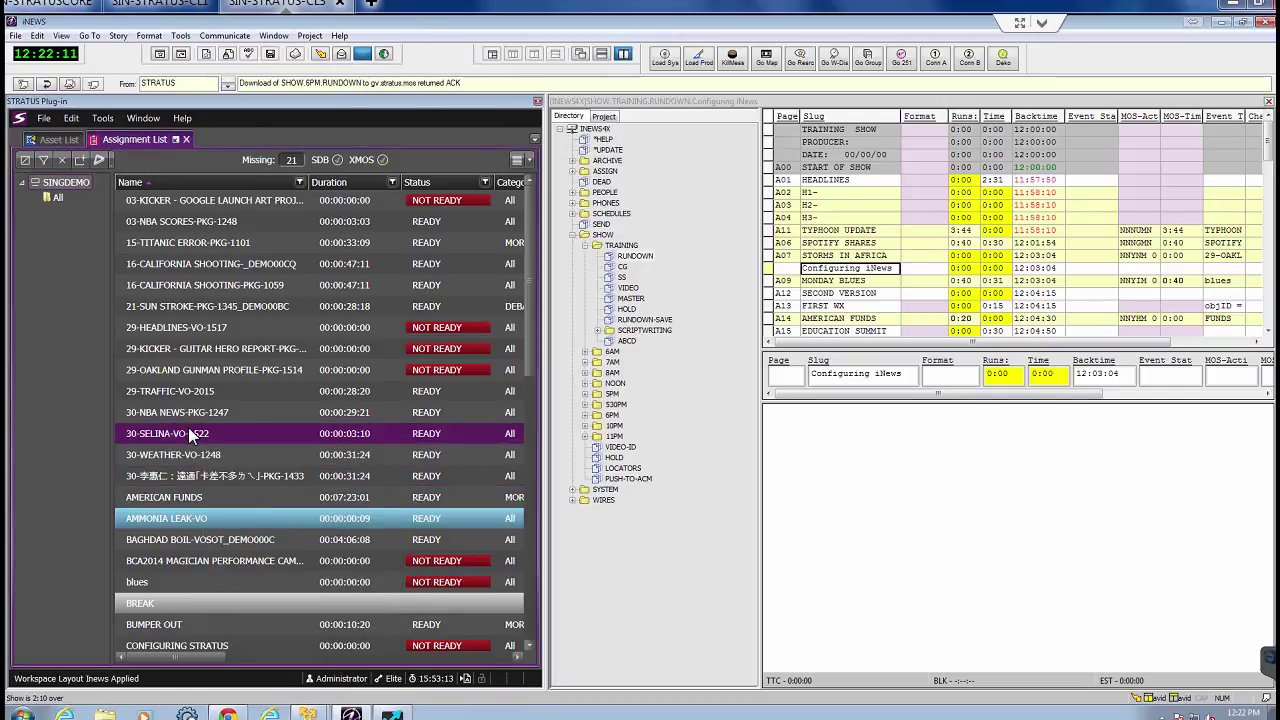
- Add the 30-SELINA-VO-1522 clip to the Configuring iNews story and widen the Event Title column to check its entry
{"action": "left_click_drag", "start_coordinate": [190, 433], "coordinate": [838, 280]}
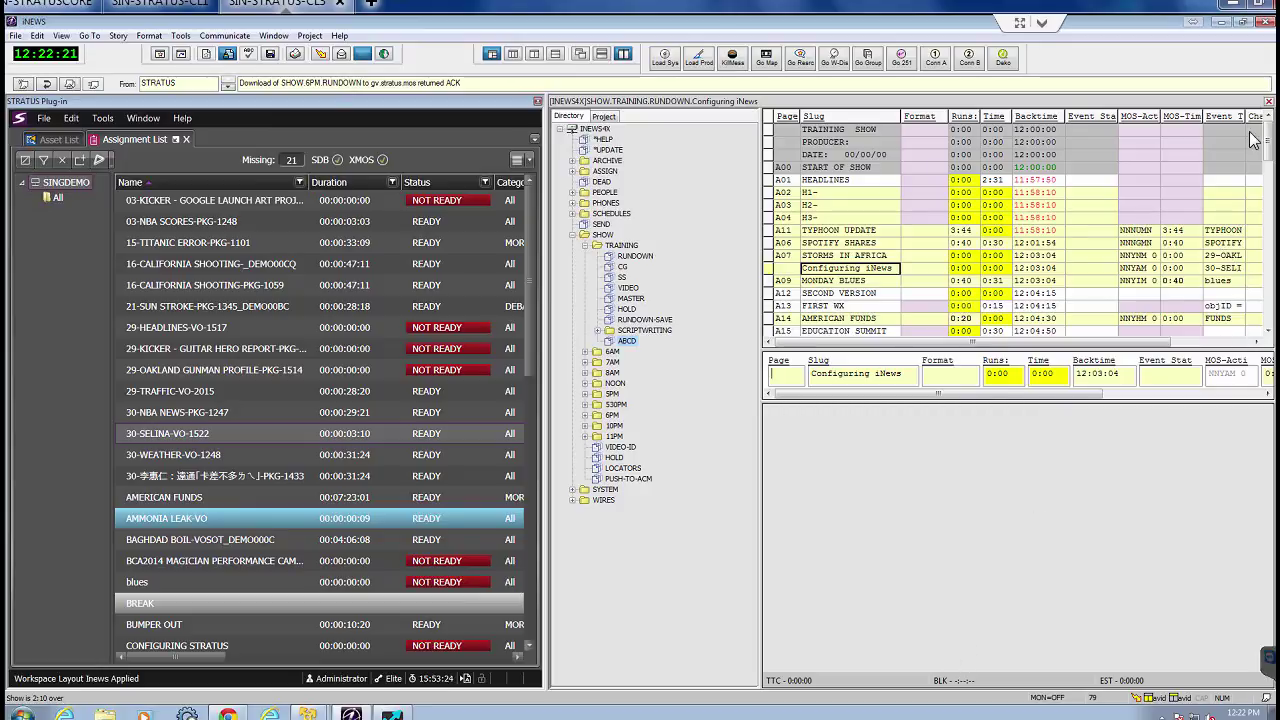
{"action": "left_click_drag", "start_coordinate": [1247, 116], "coordinate": [1258, 116]}
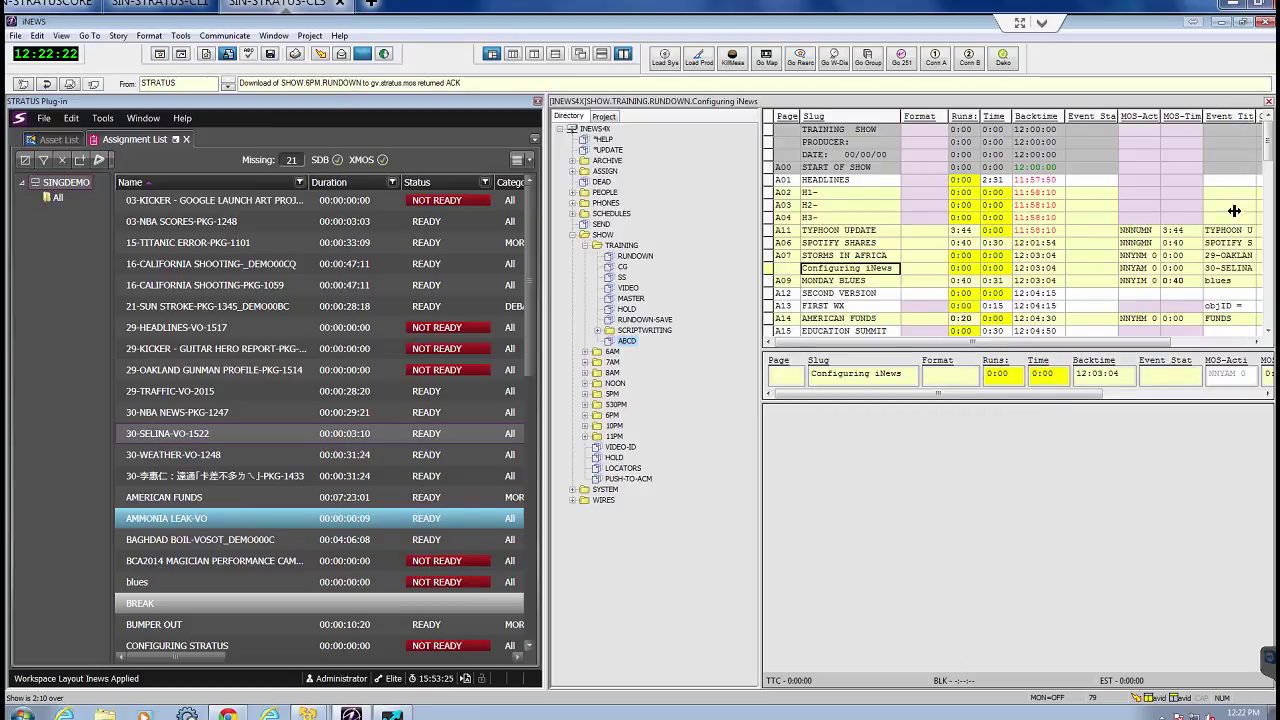
{"action": "left_click", "coordinate": [1222, 270]}
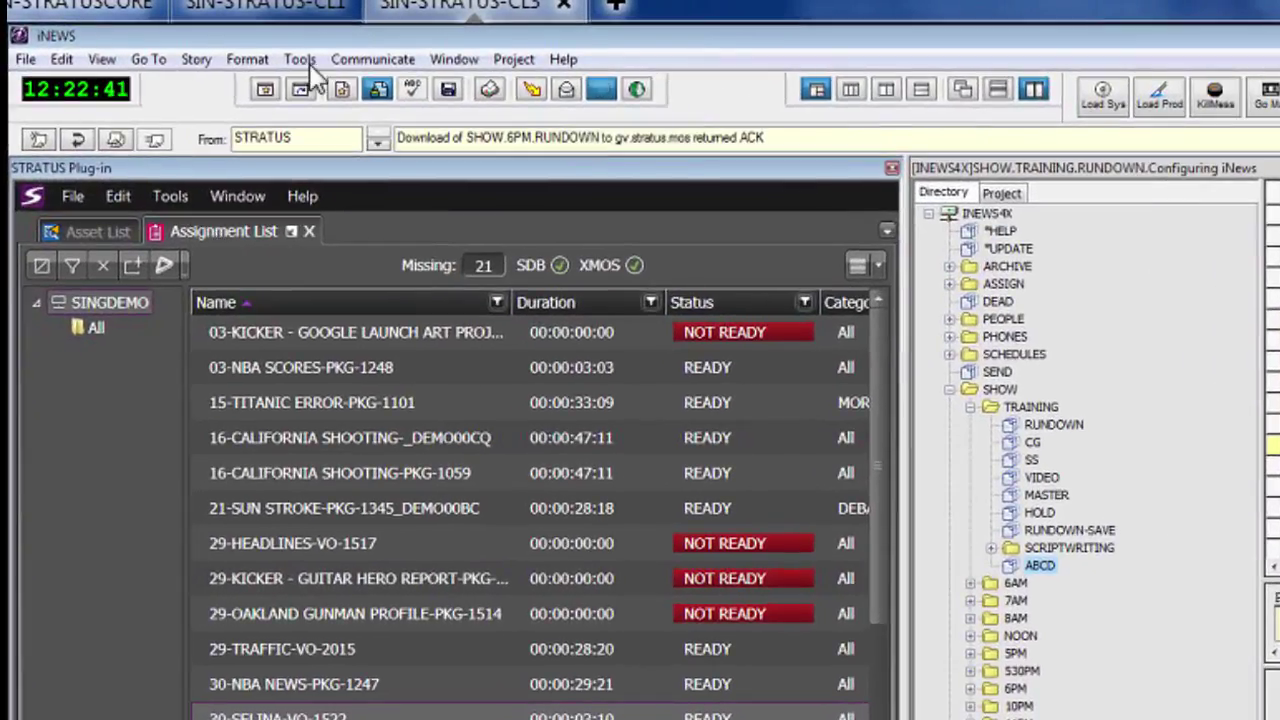
- Load the Training rundown to the AVIDMOS4 device through the rundown Monitor
{"action": "left_click", "coordinate": [307, 56]}
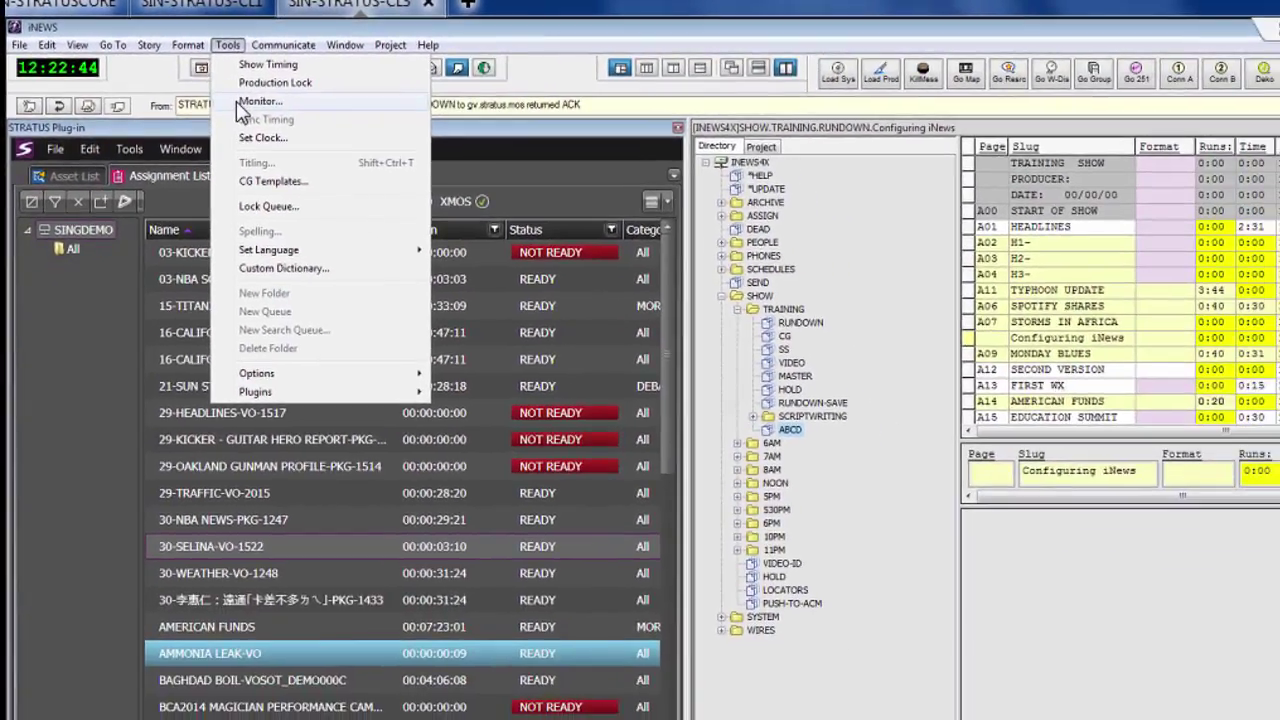
{"action": "left_click", "coordinate": [237, 101]}
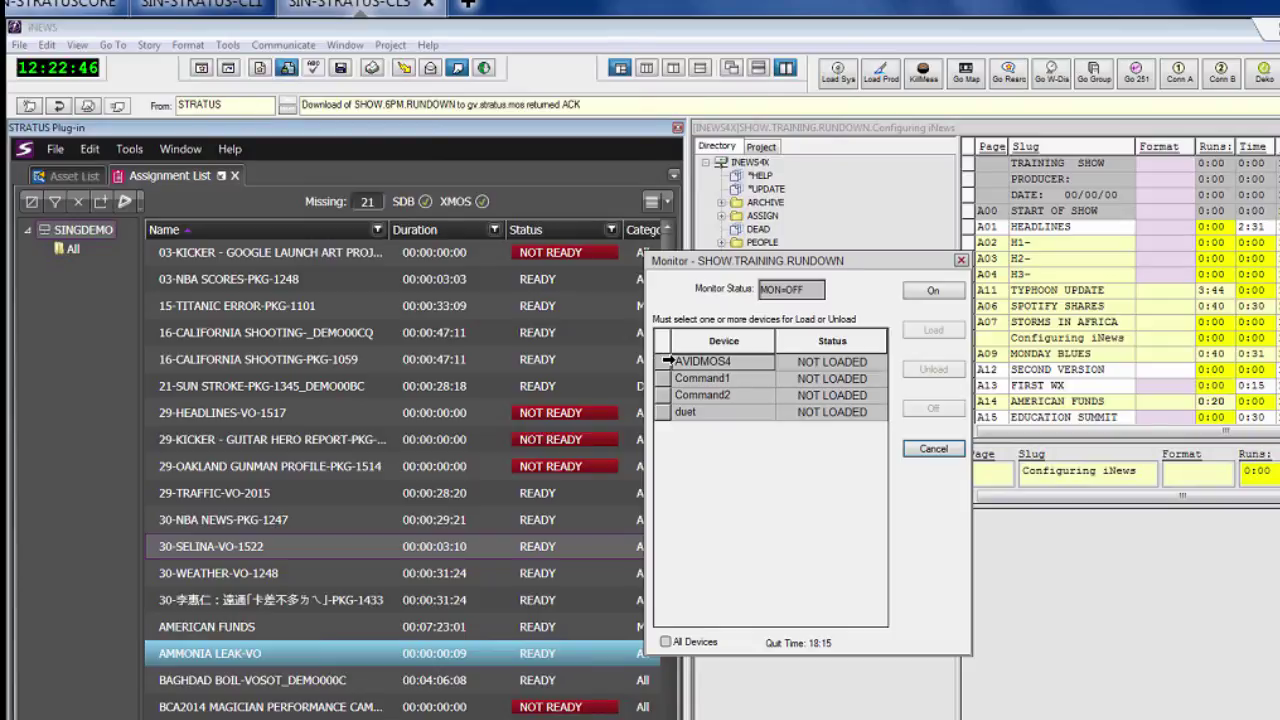
{"action": "left_click", "coordinate": [670, 361]}
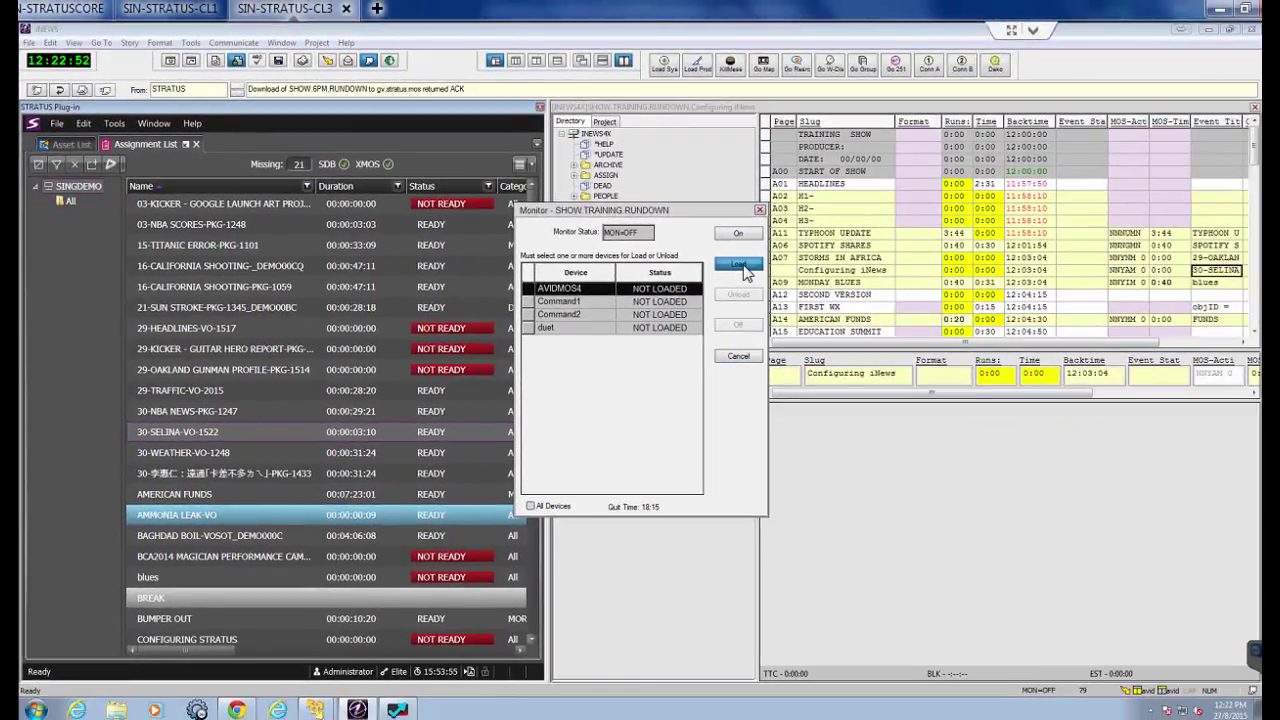
{"action": "left_click", "coordinate": [739, 266]}
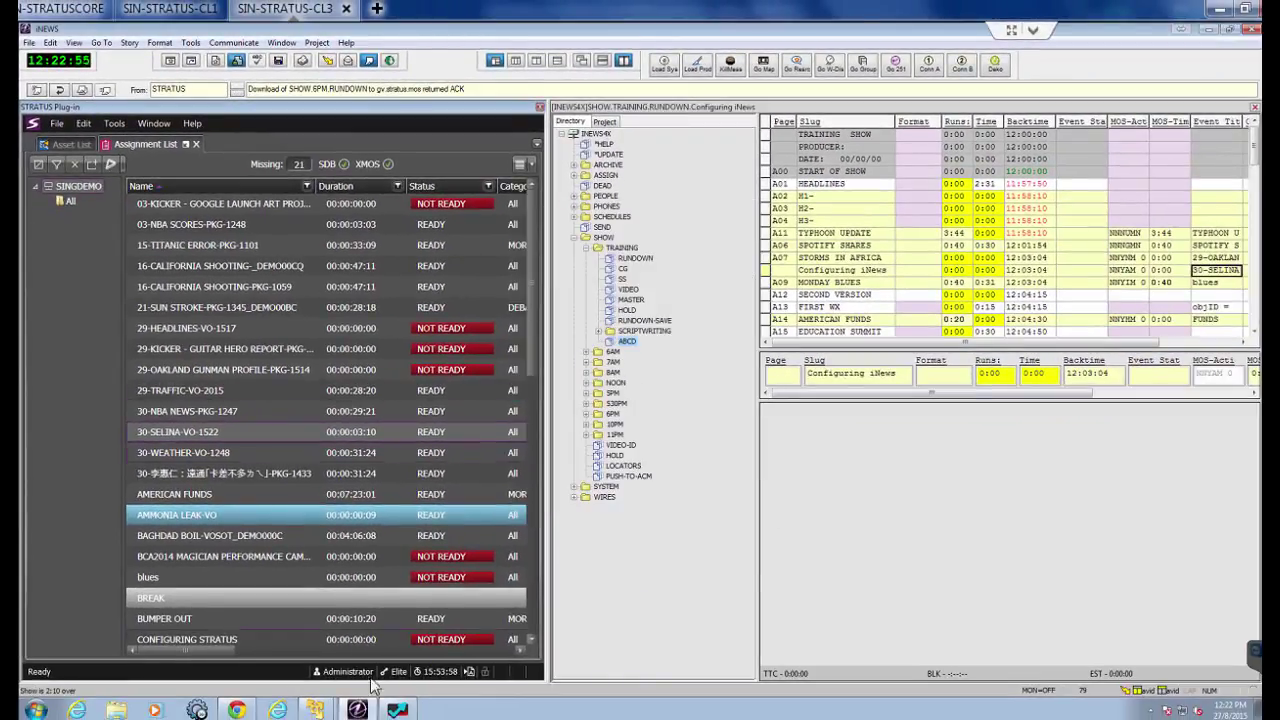
- Switch to GV STRATUS Rundown, open the INEWS4X/SHOW.TRAINING.RUNDOWN rundown and select the 30-SELINA-VO-1522 clip in its playlist
{"action": "left_click", "coordinate": [398, 711]}
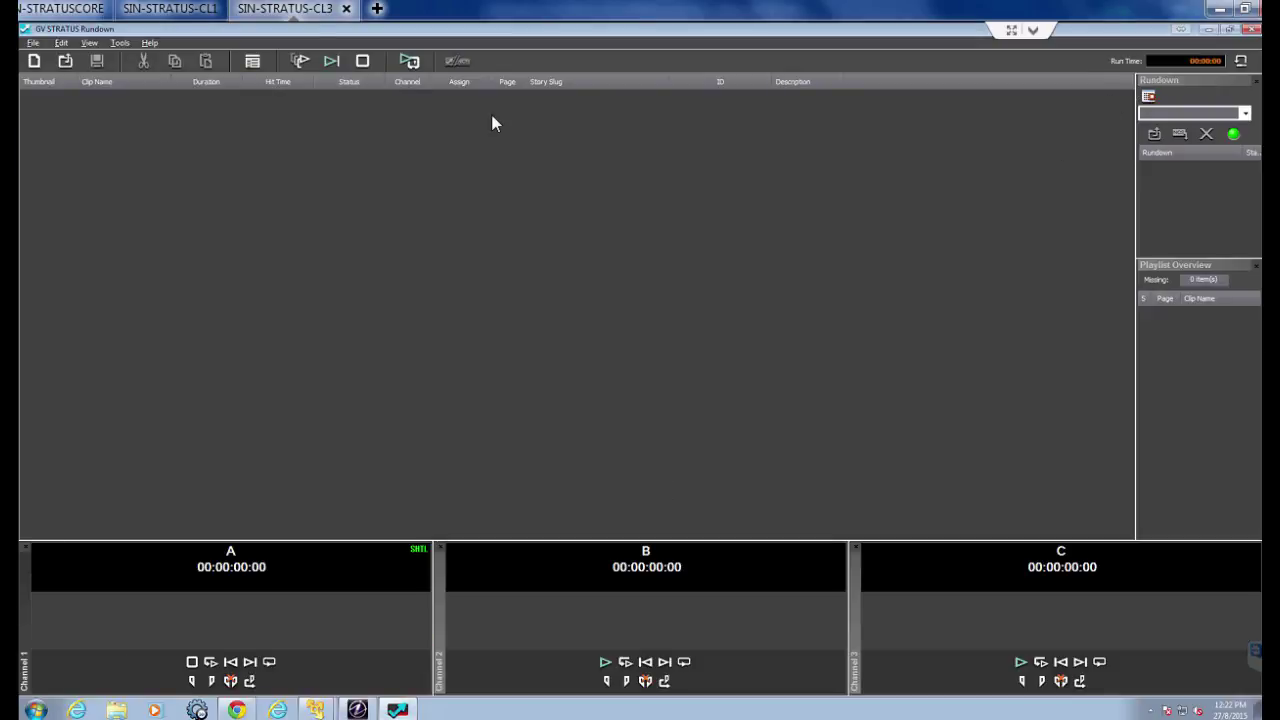
{"action": "left_click", "coordinate": [1155, 114]}
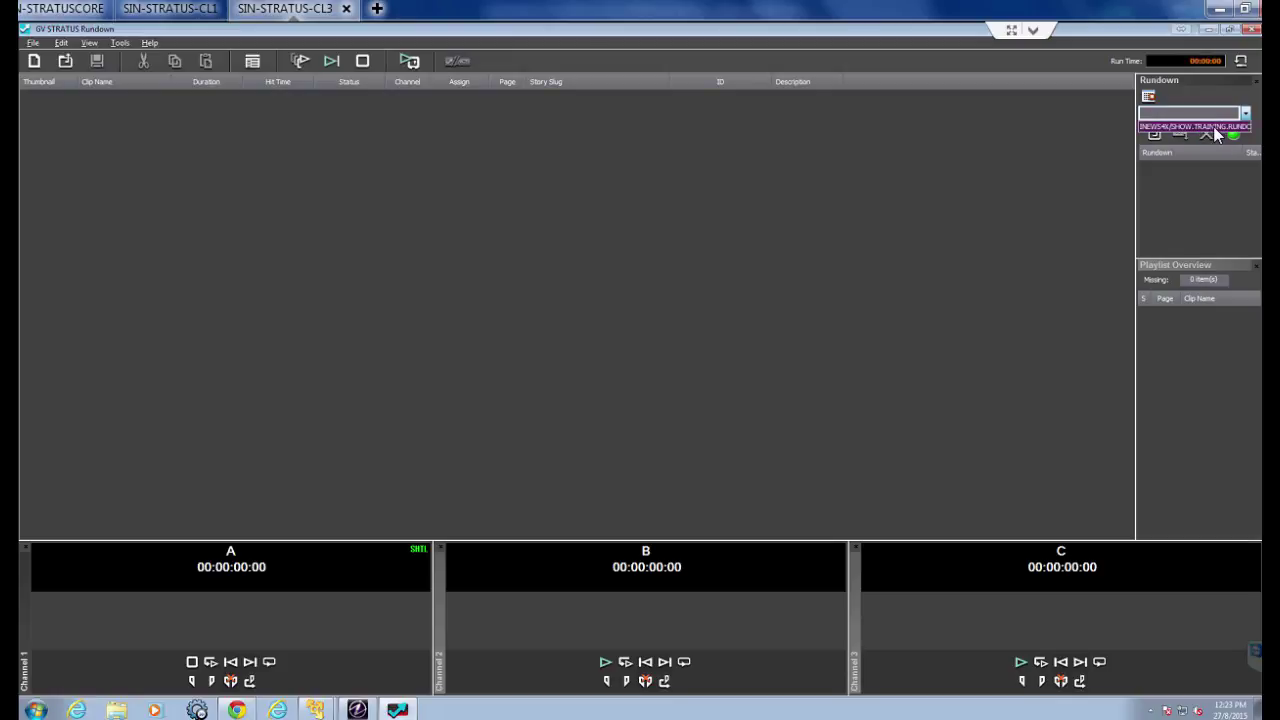
{"action": "left_click", "coordinate": [1213, 126]}
{"action": "left_click", "coordinate": [1155, 135]}
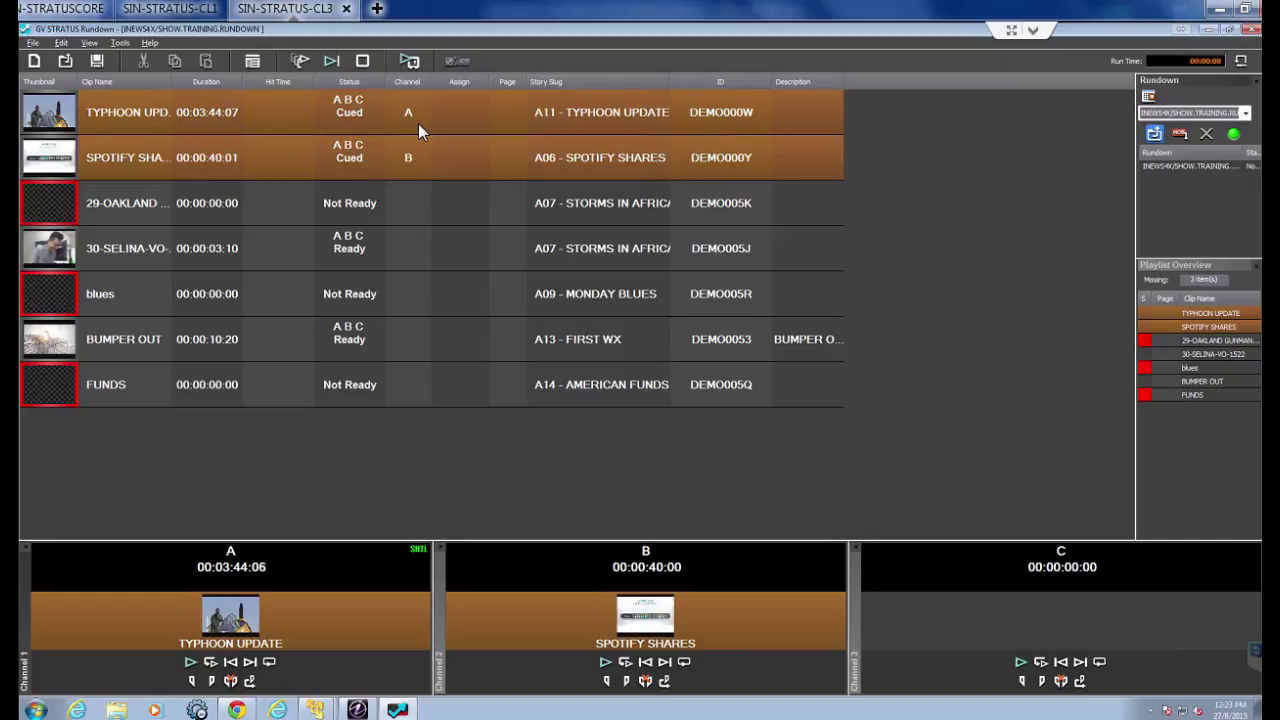
{"action": "left_click", "coordinate": [139, 256]}
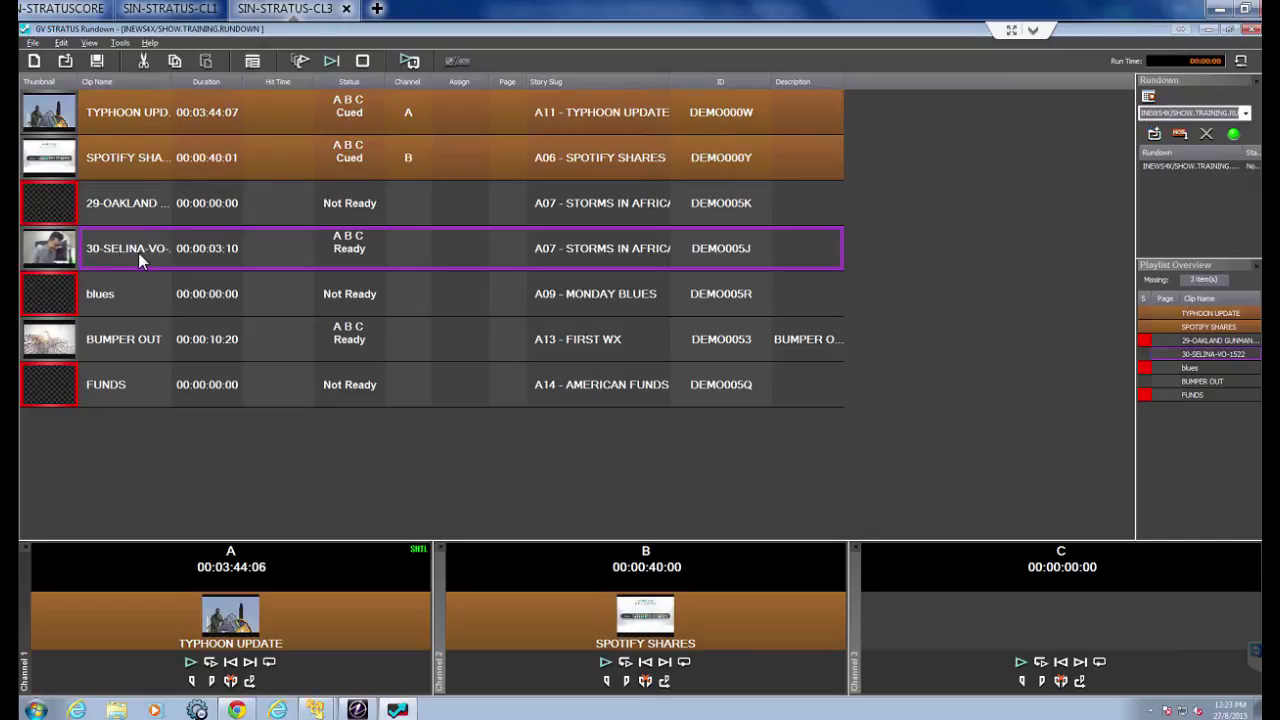